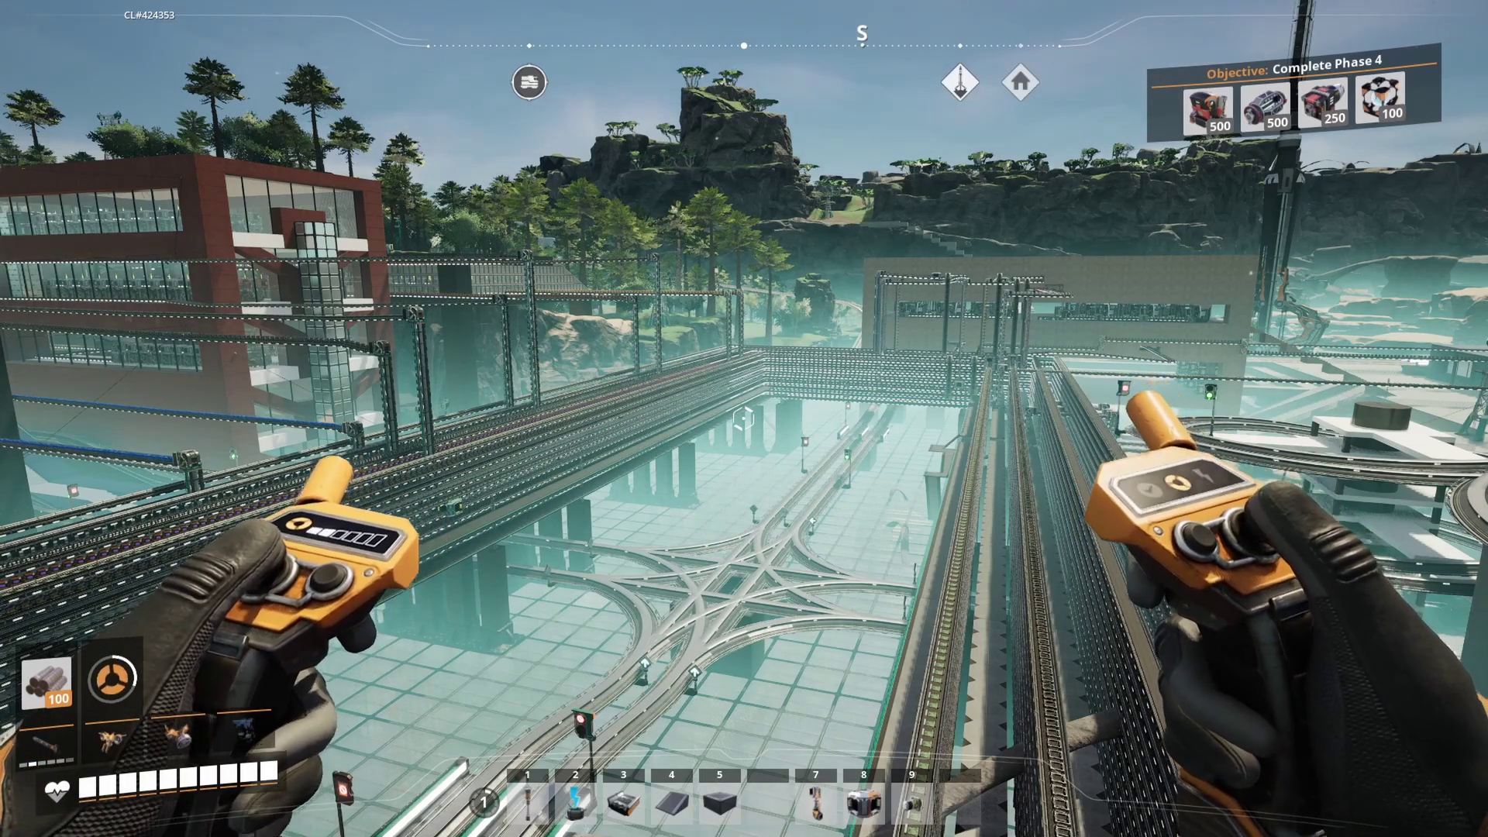
Swap the equipped tool and walk forward along the elevated rail platform toward the buildings
key(q)
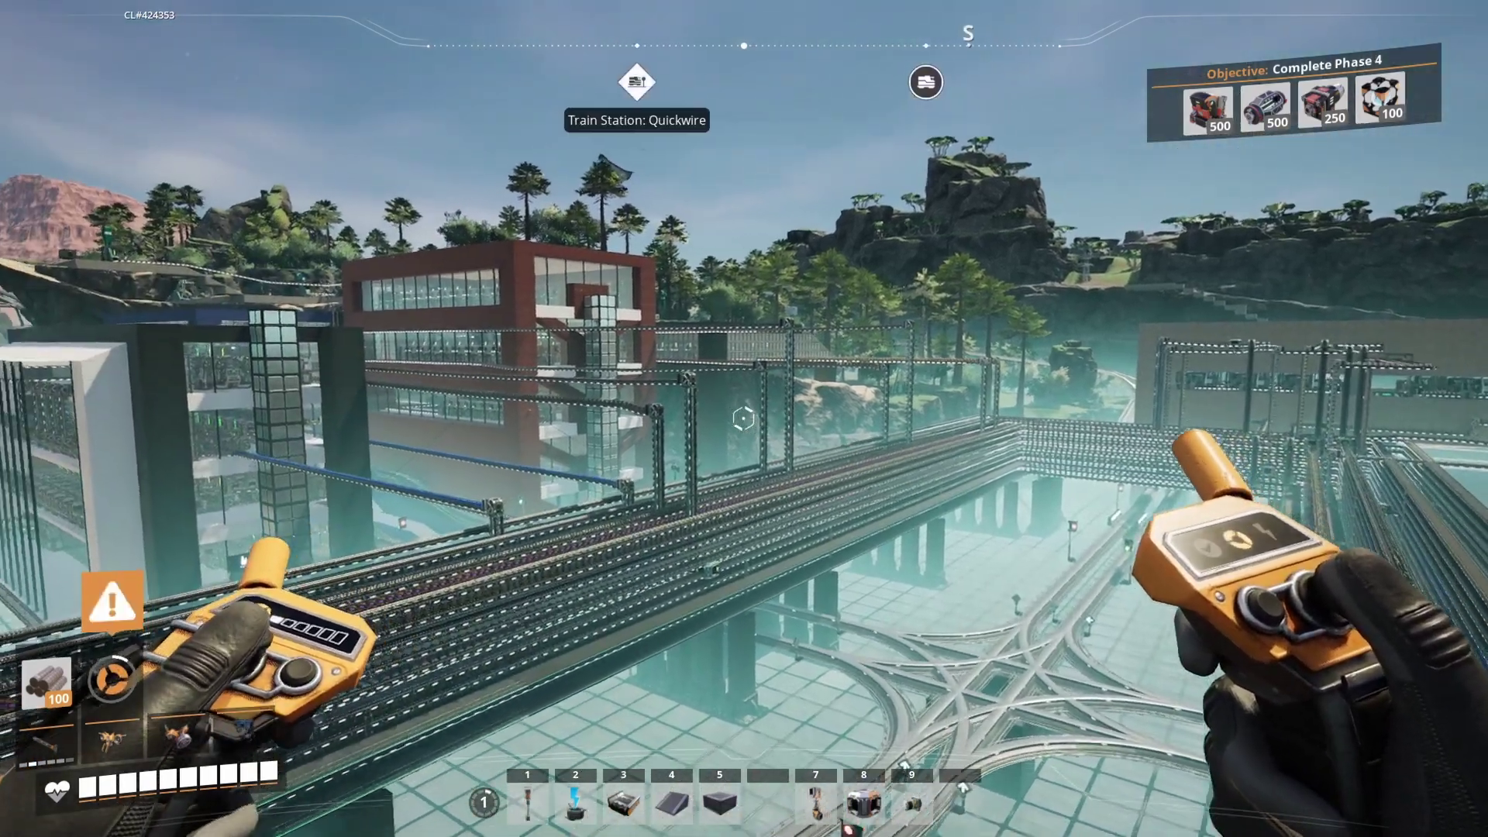
key(w)
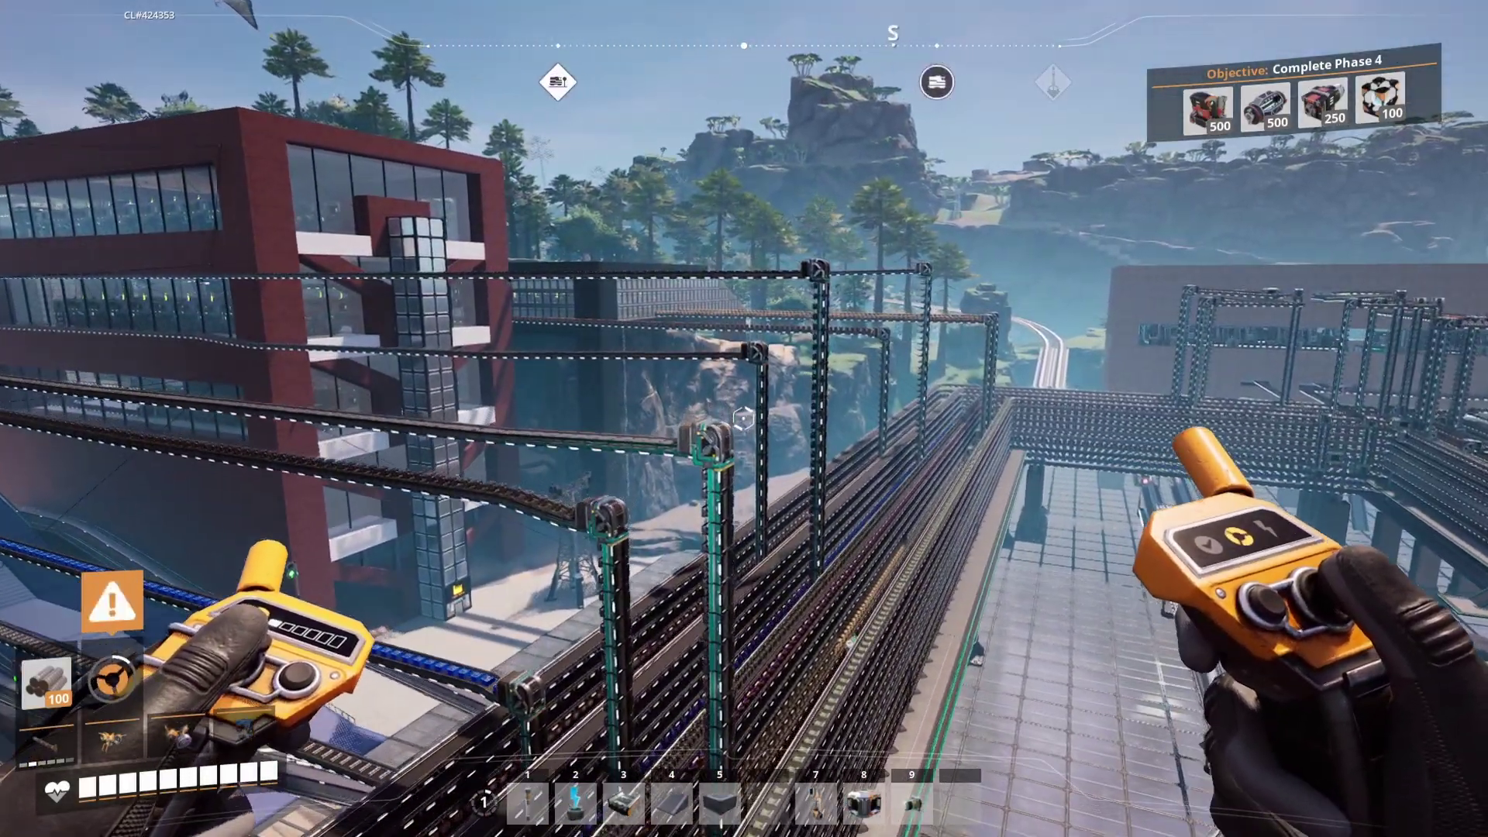
key(w)
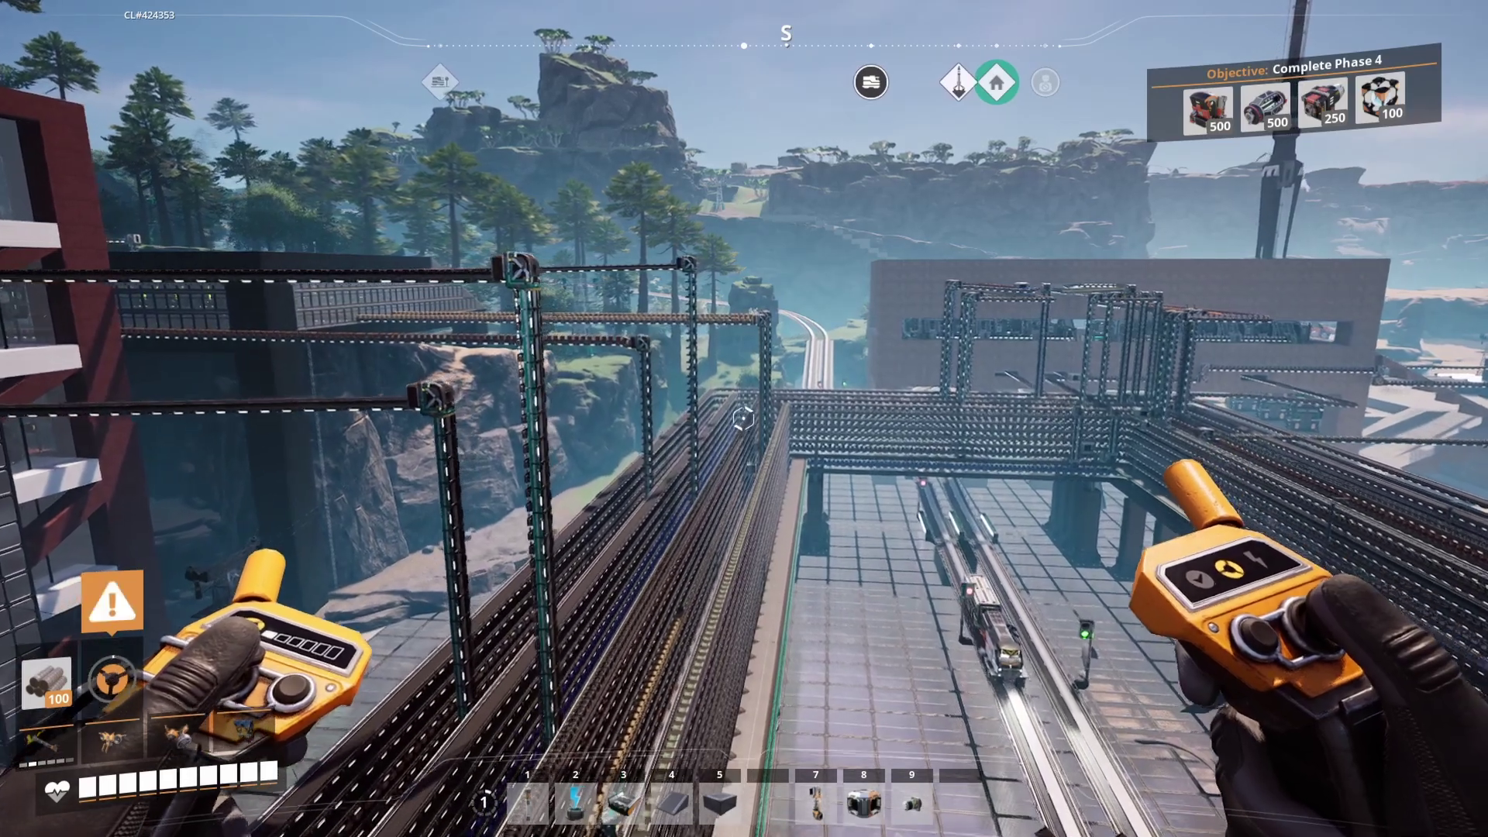
key(w)
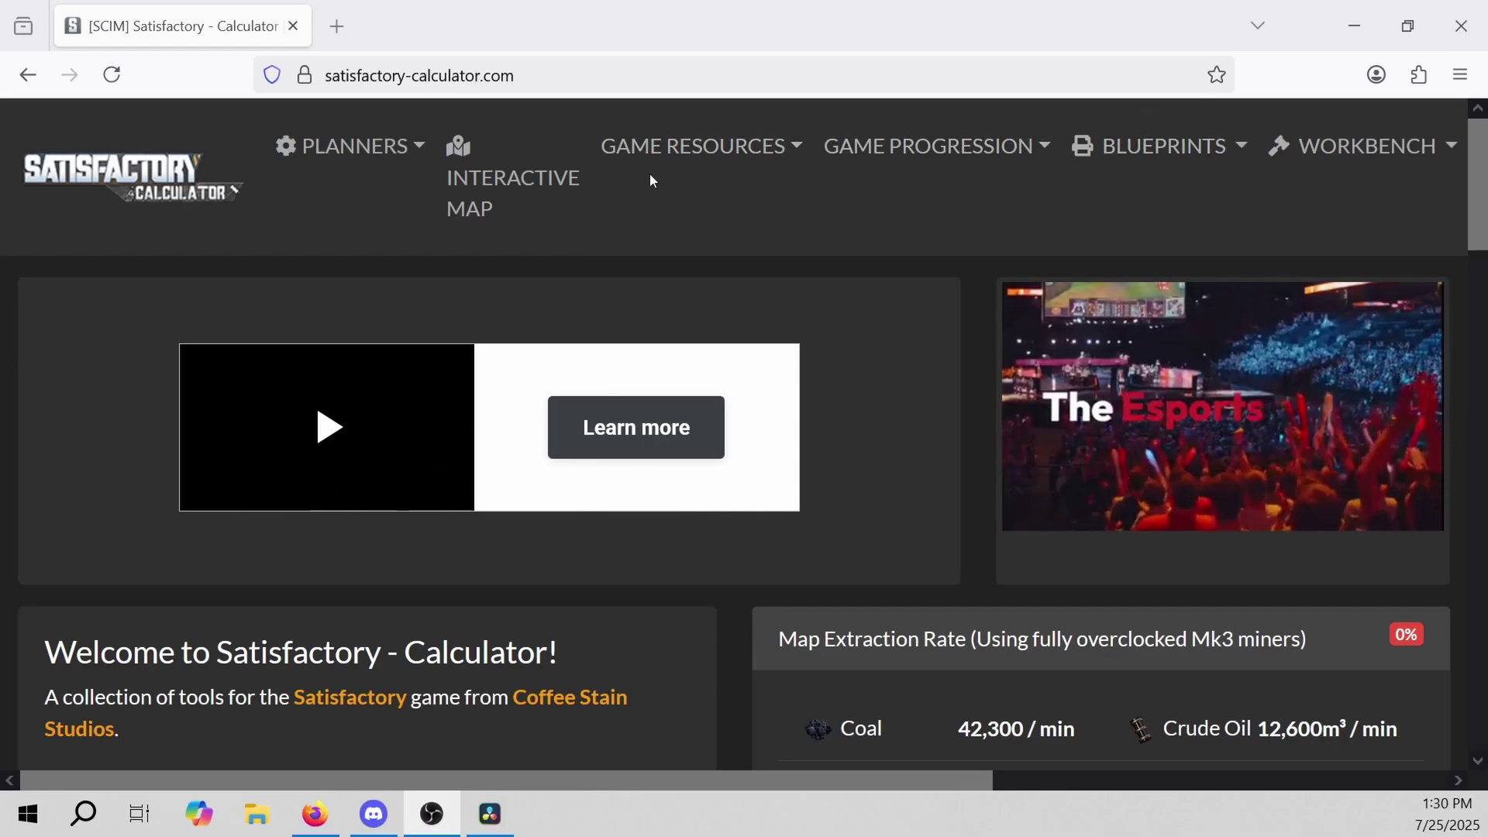
Go to the Interactive Map from the Planners menu and close the floating video ad
click(394, 154)
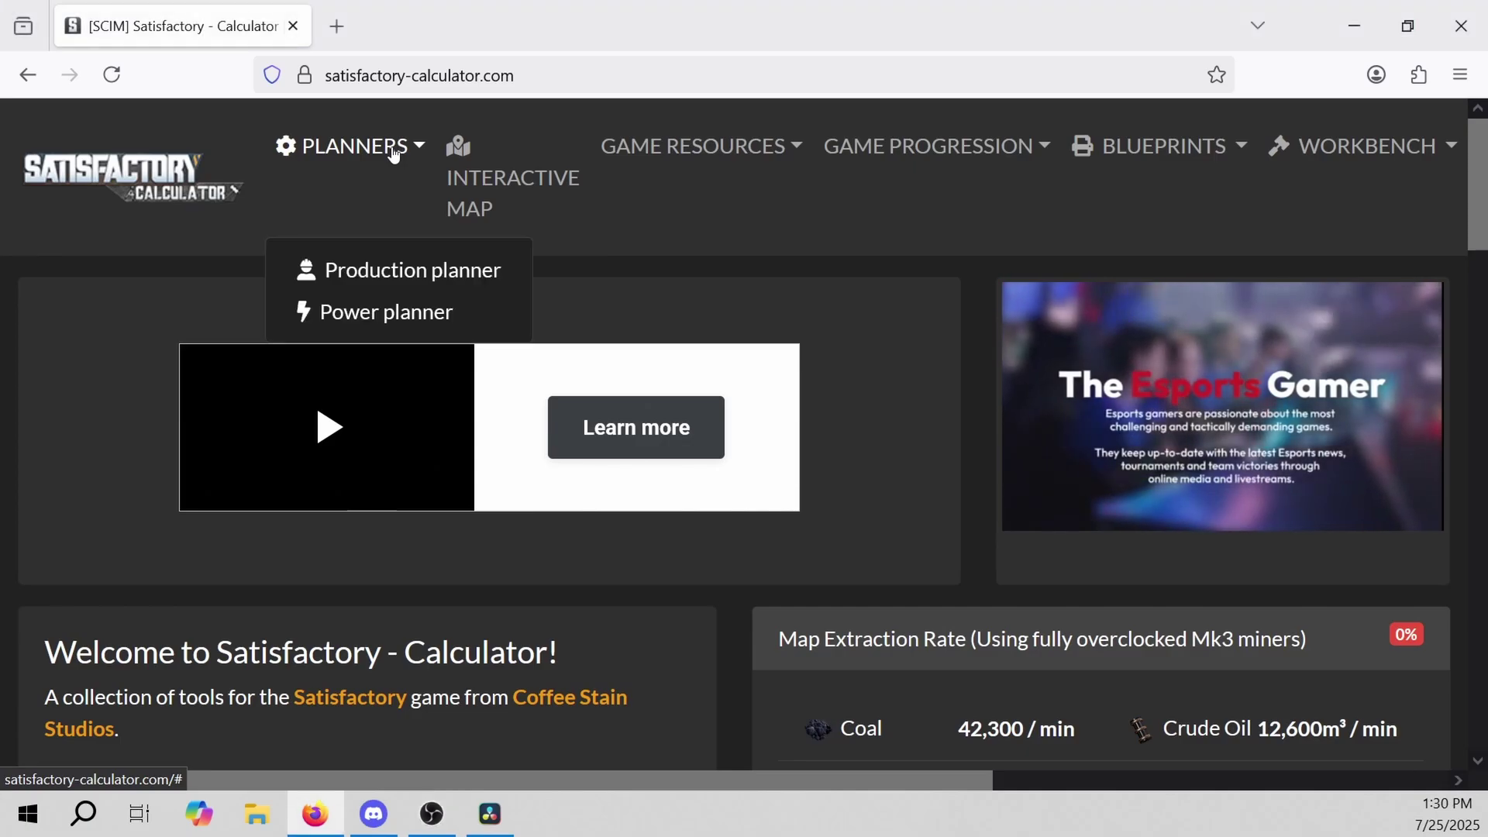
click(538, 198)
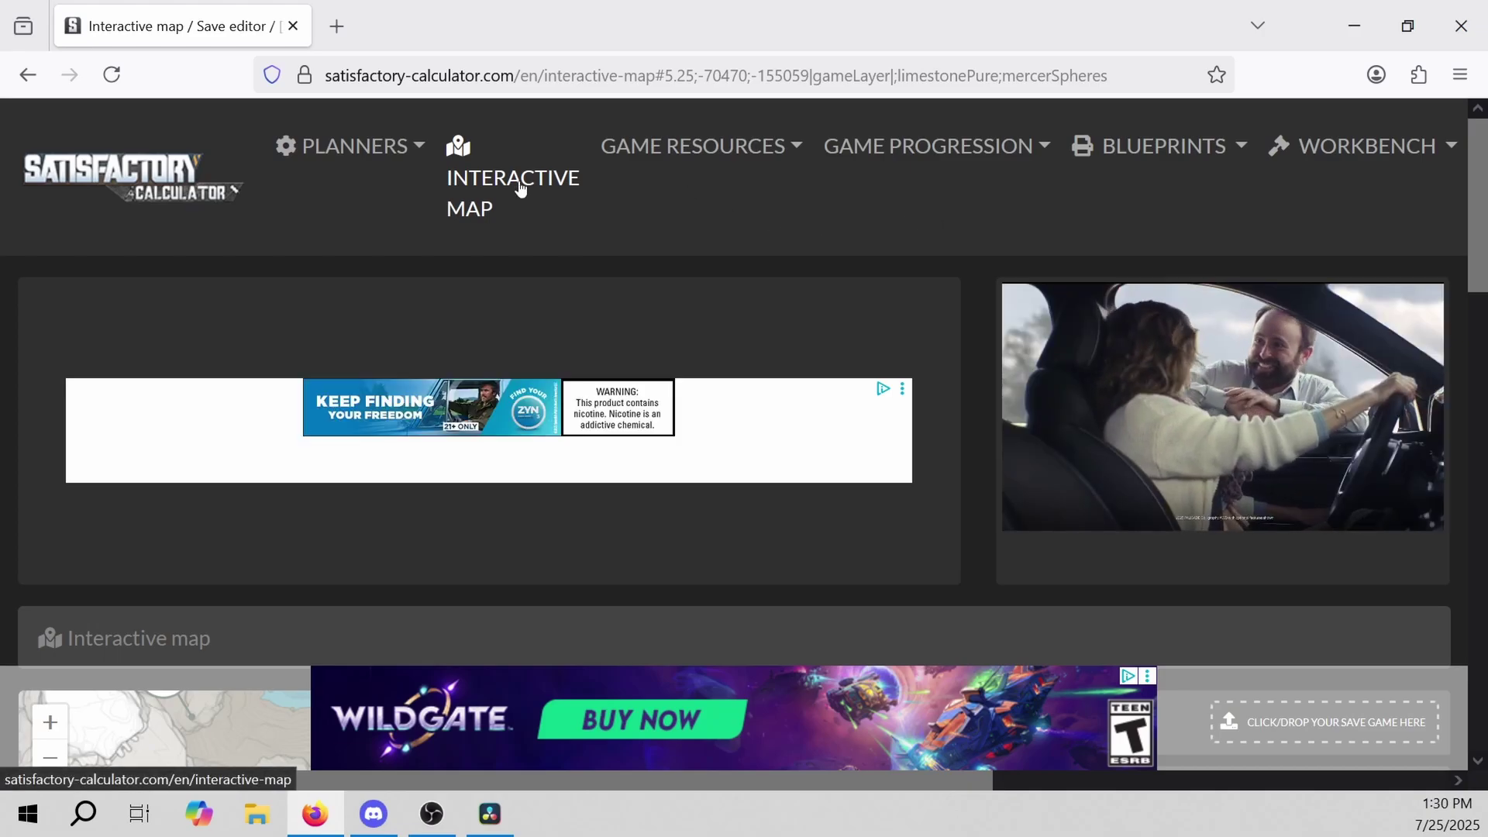
scroll(644, 288, down, 6)
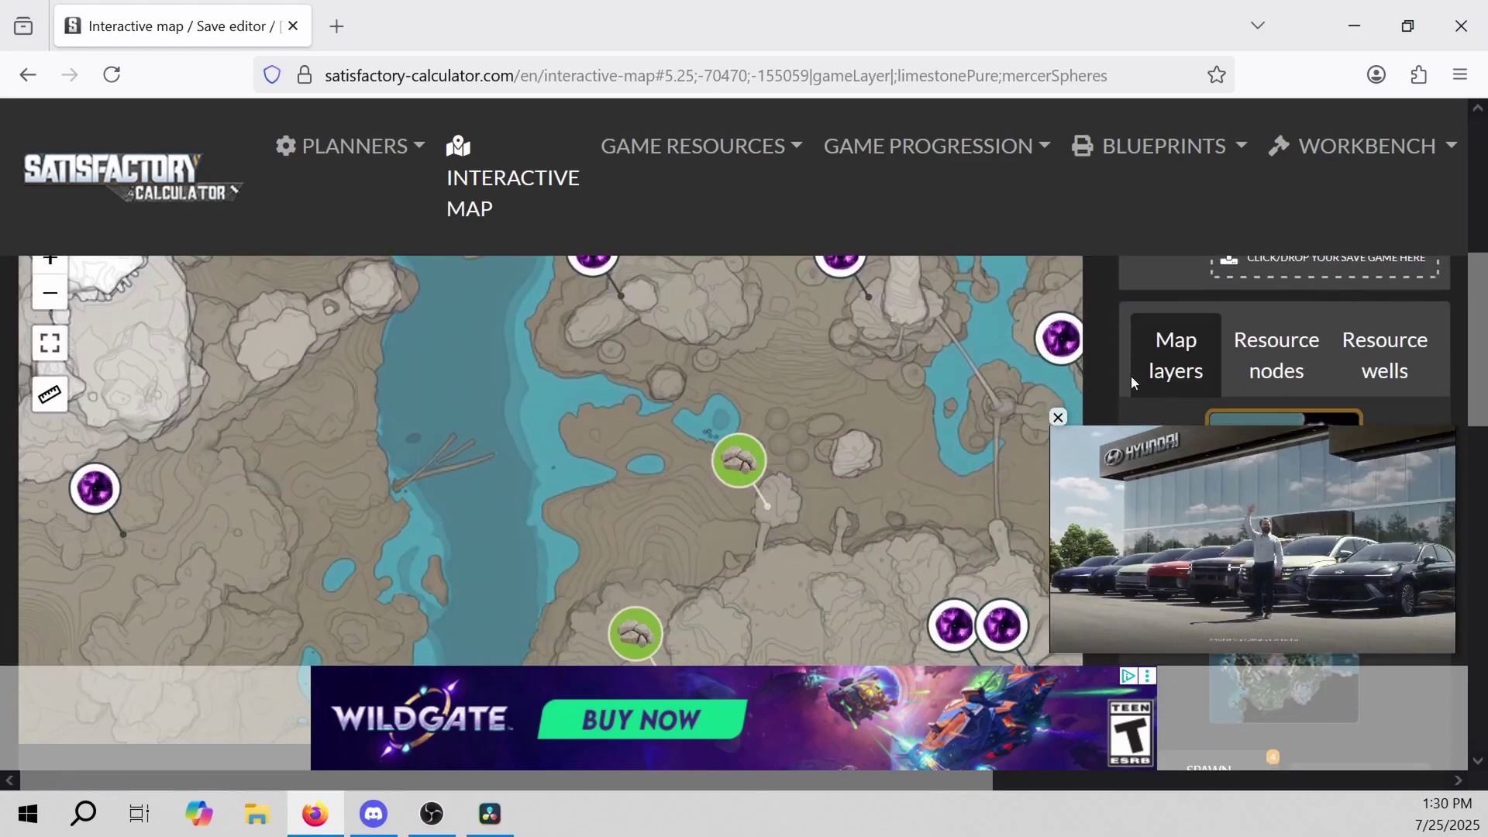
click(1057, 418)
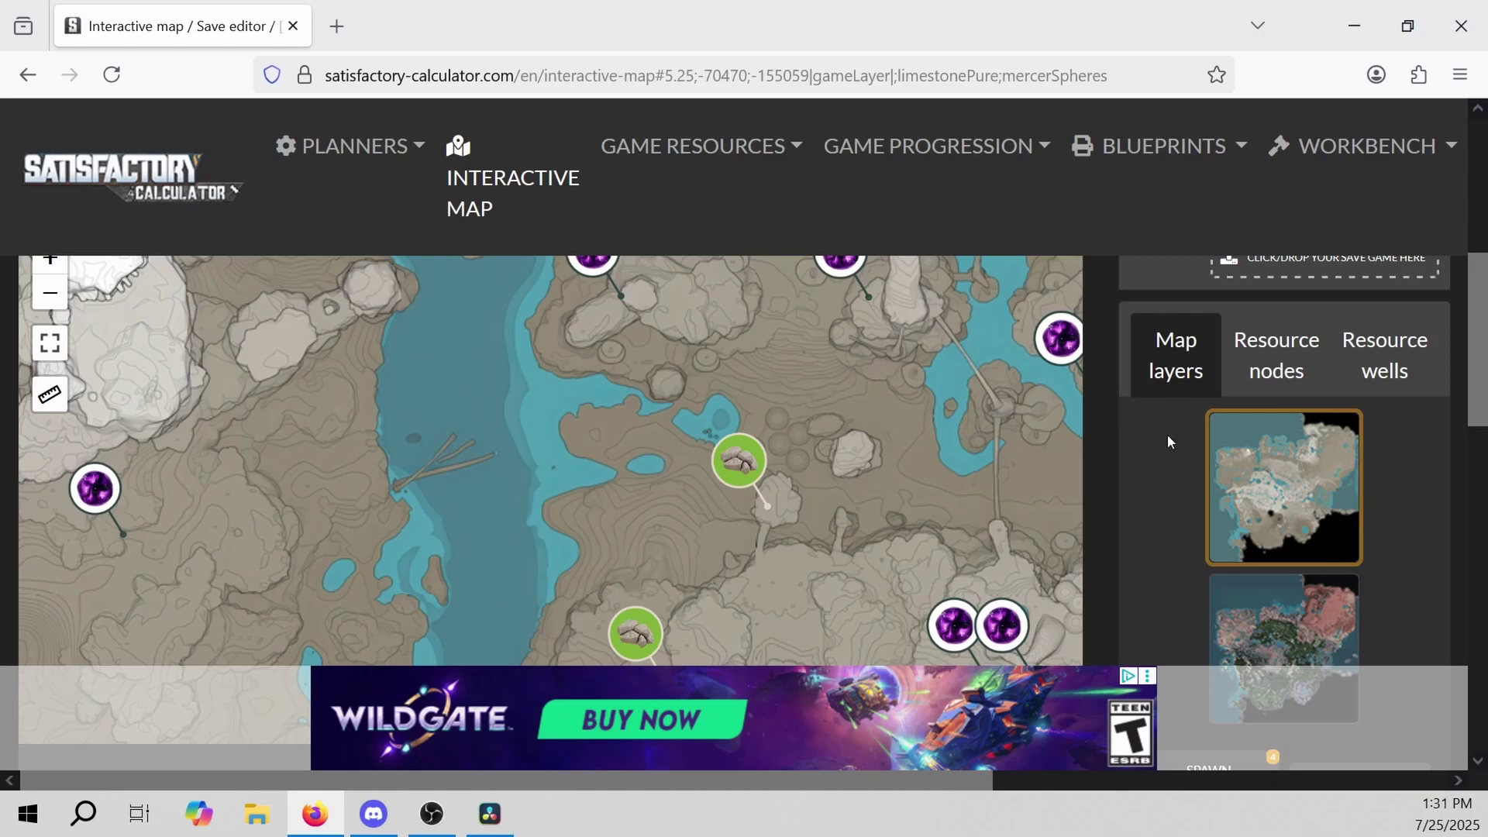
scroll(1175, 431, down, 3)
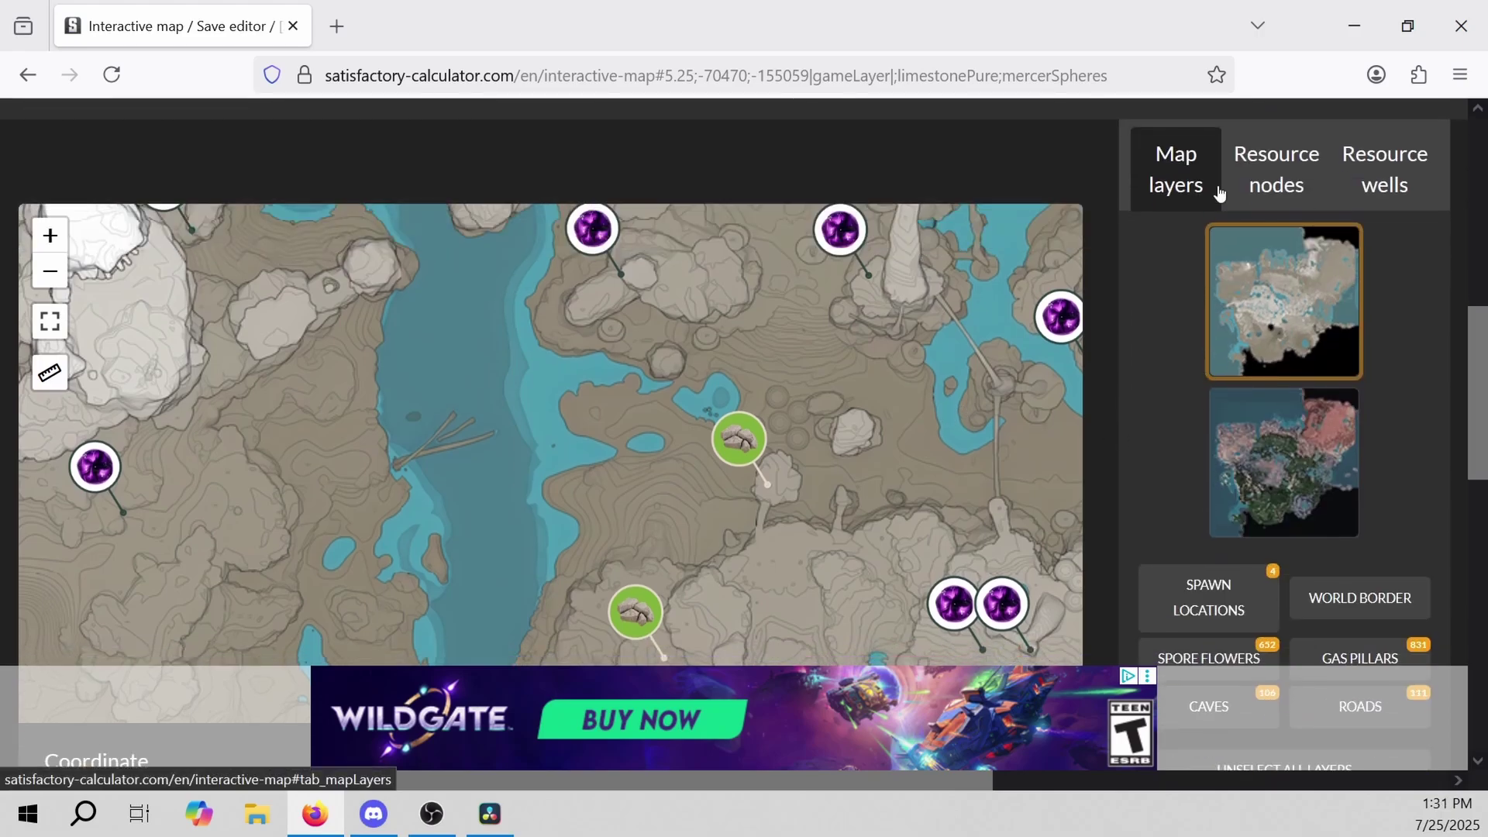
Switch the base map to the Realistic Map view and pan to a different region
click(1335, 469)
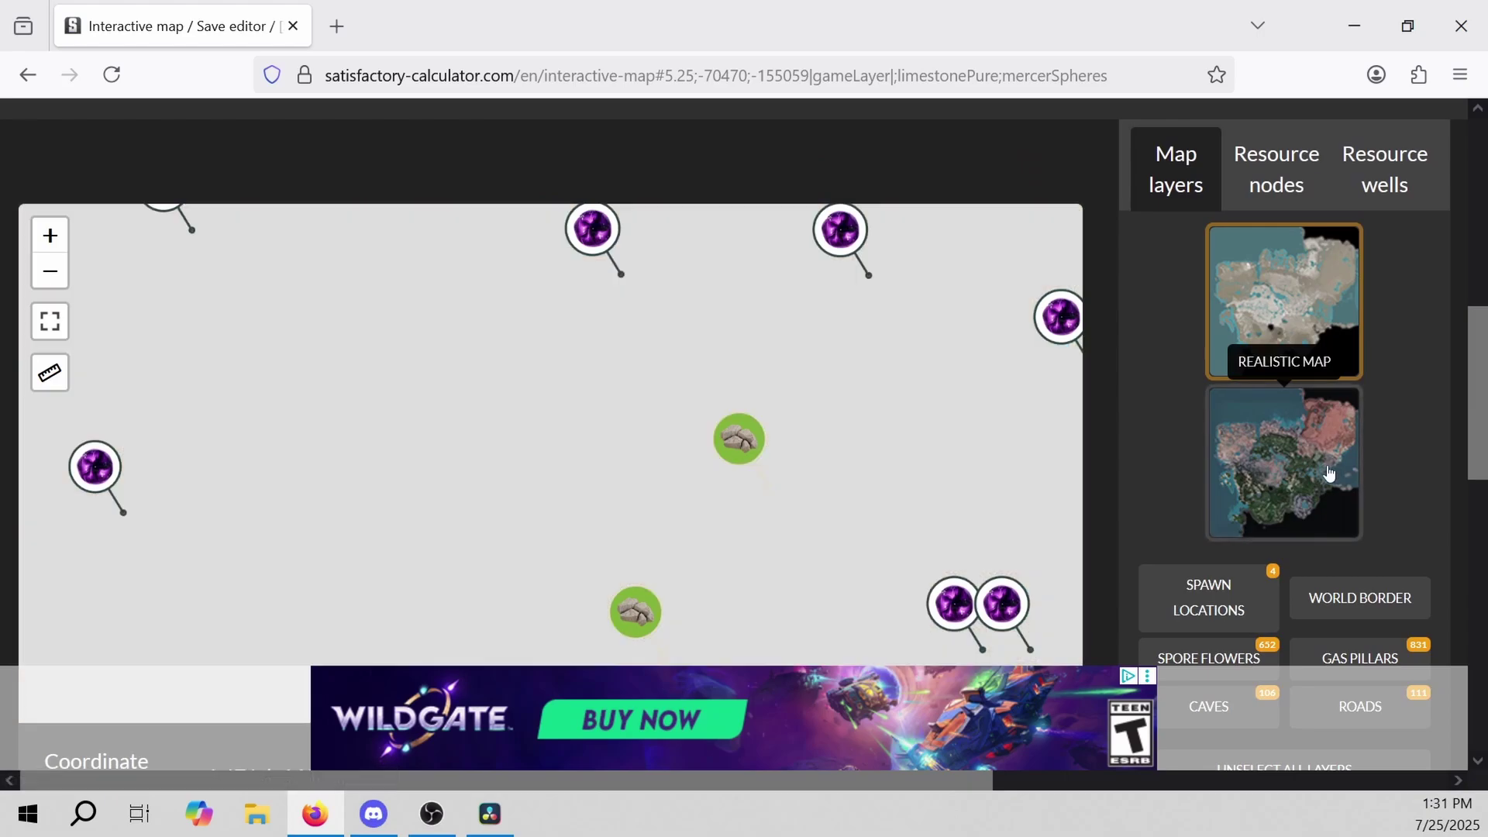
scroll(673, 357, down, 3)
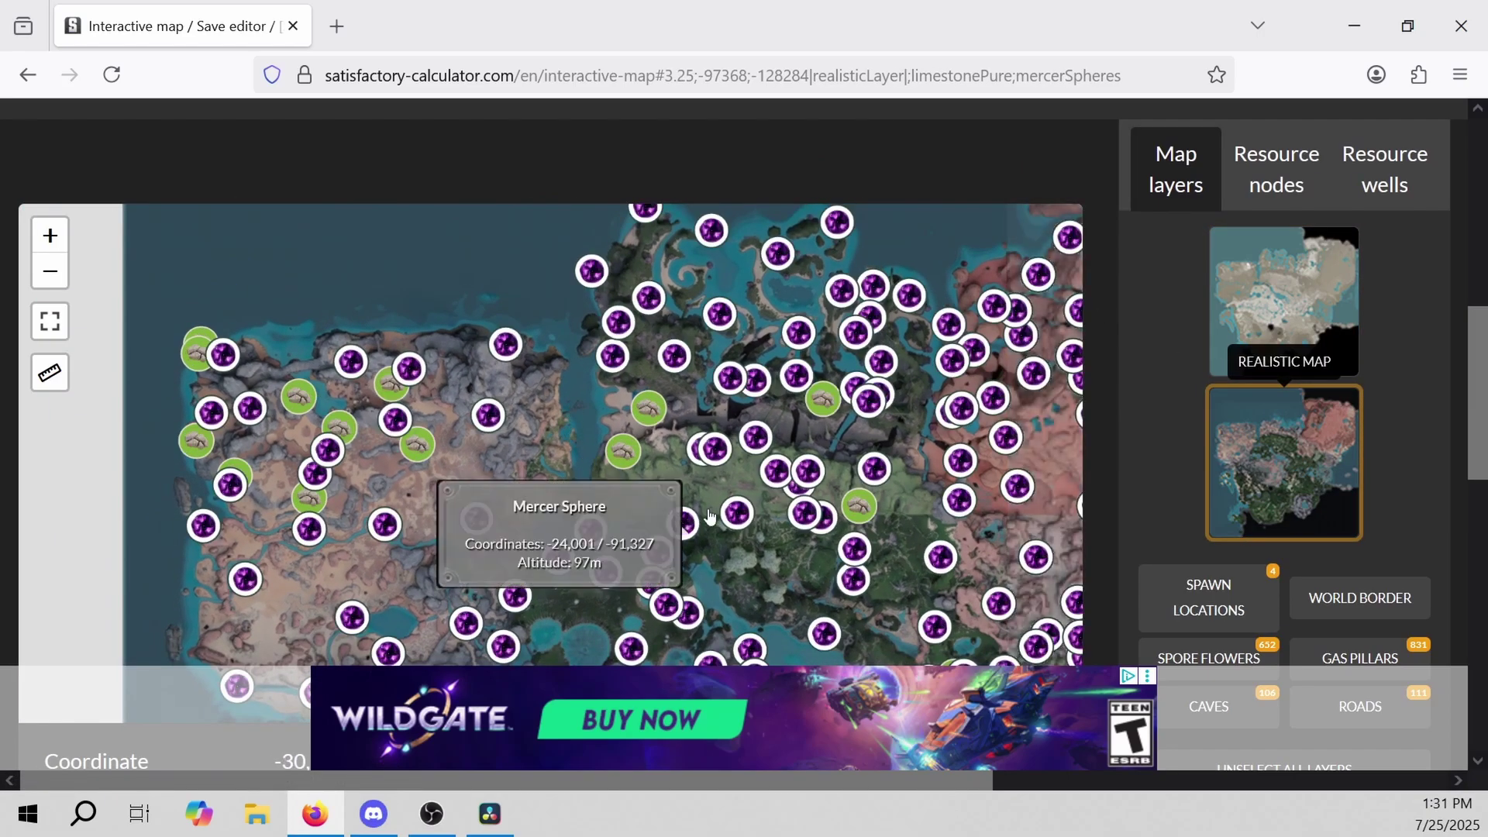
scroll(515, 543, up, 2)
mouse_move(543, 481)
mouse_down()
mouse_move(628, 284)
mouse_move(674, 517)
mouse_up()
scroll(1262, 417, down, 5)
scroll(1262, 417, down, 2)
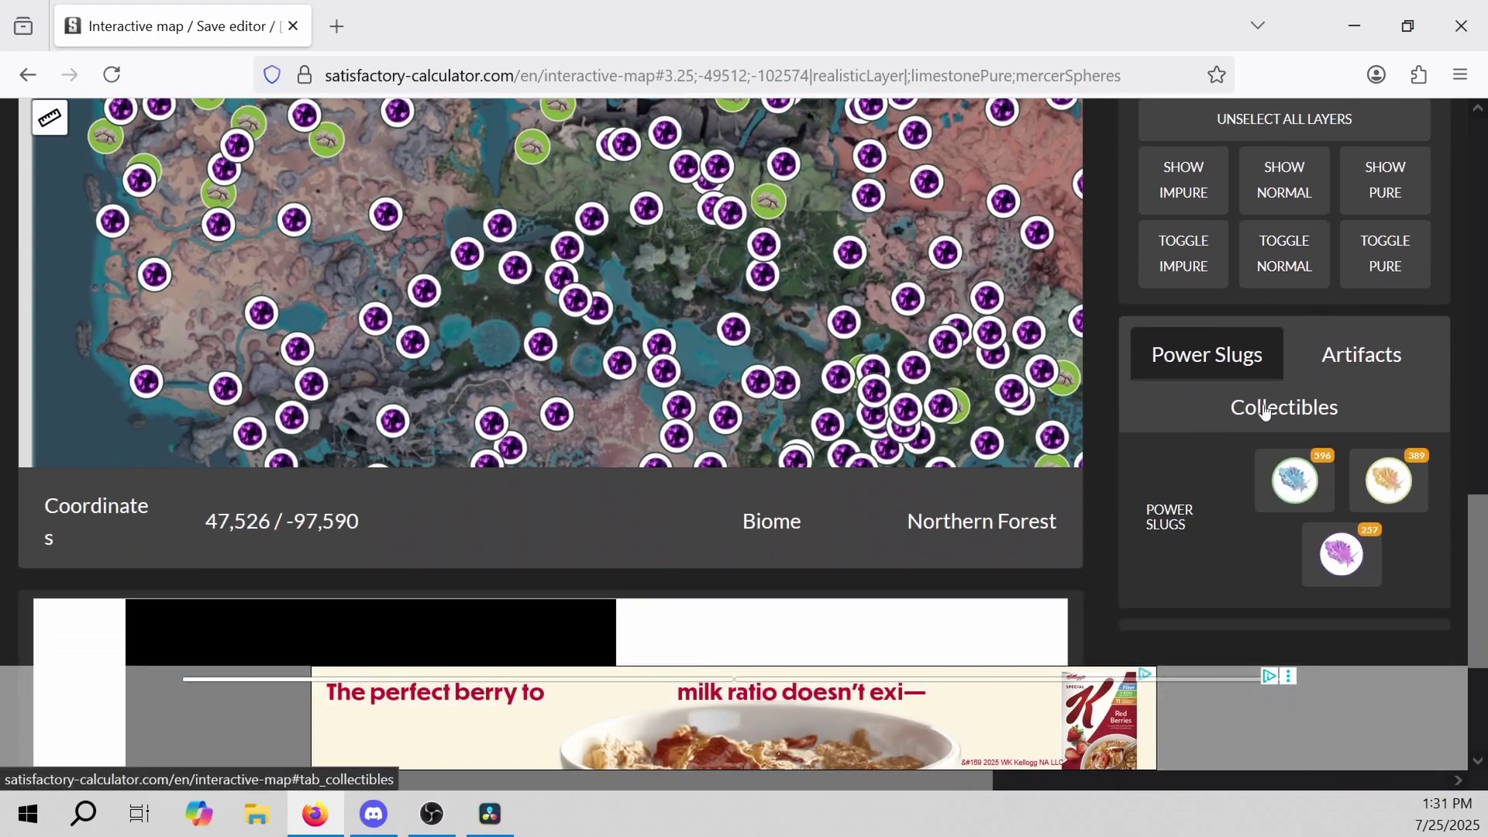
Hide the Mercer Sphere markers in the Artifacts layer options
click(1387, 363)
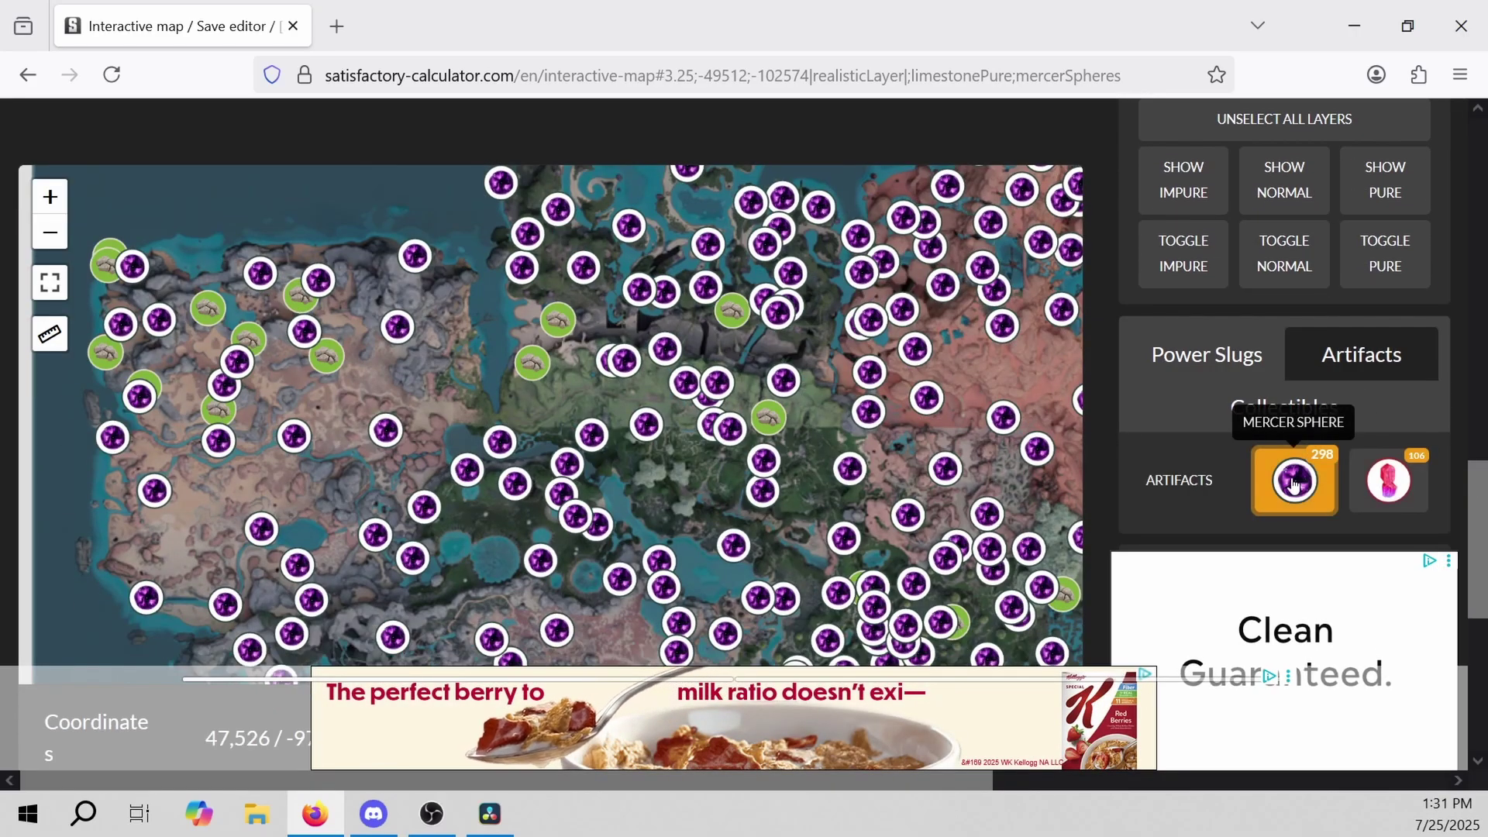
click(1282, 483)
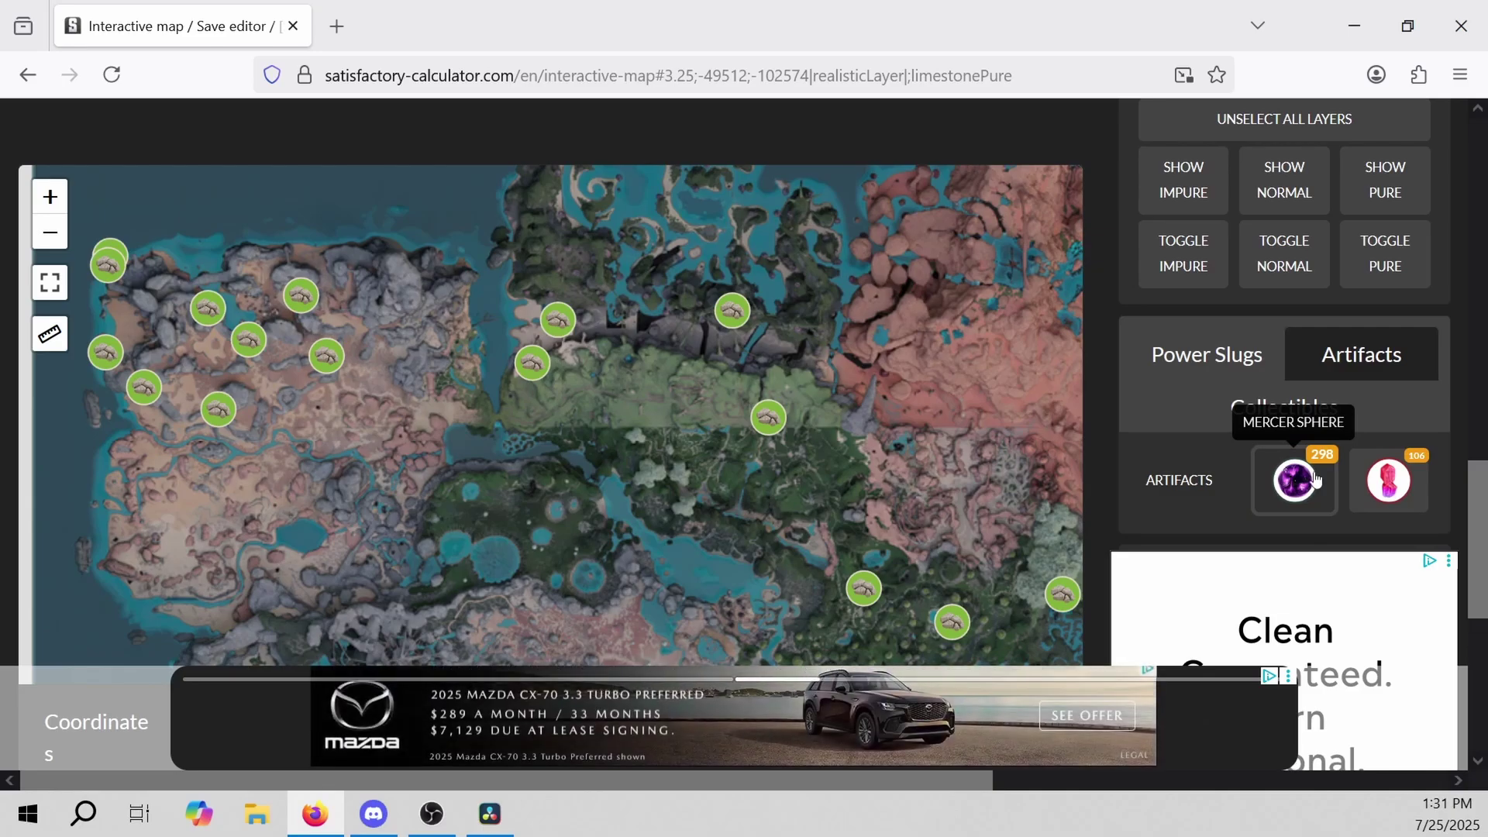
scroll(1183, 292, up, 5)
Browse the Resource nodes, Collectibles, Artifacts and Power Slugs layer options
scroll(1197, 268, up, 3)
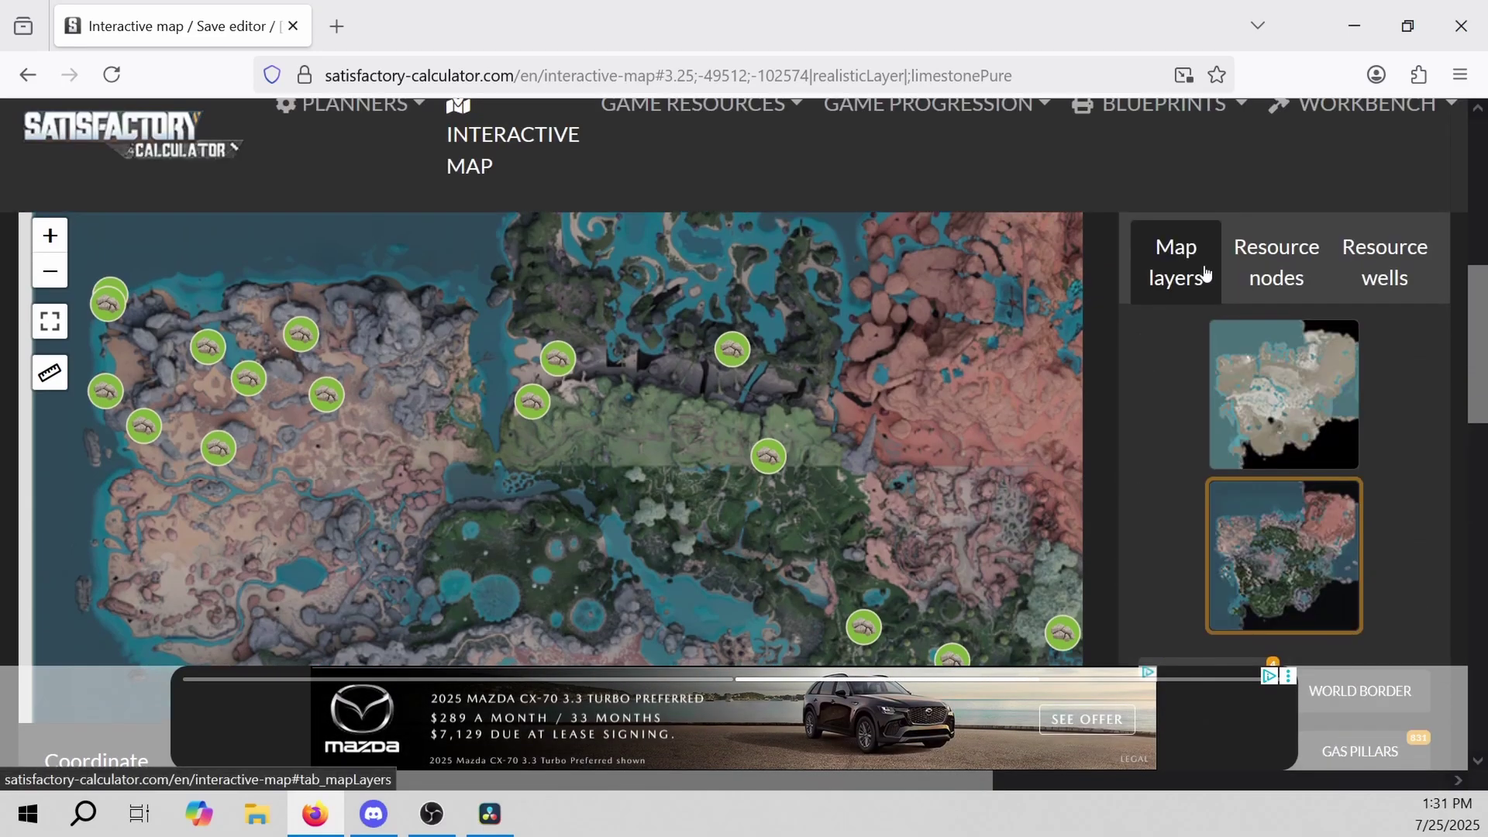
click(1271, 277)
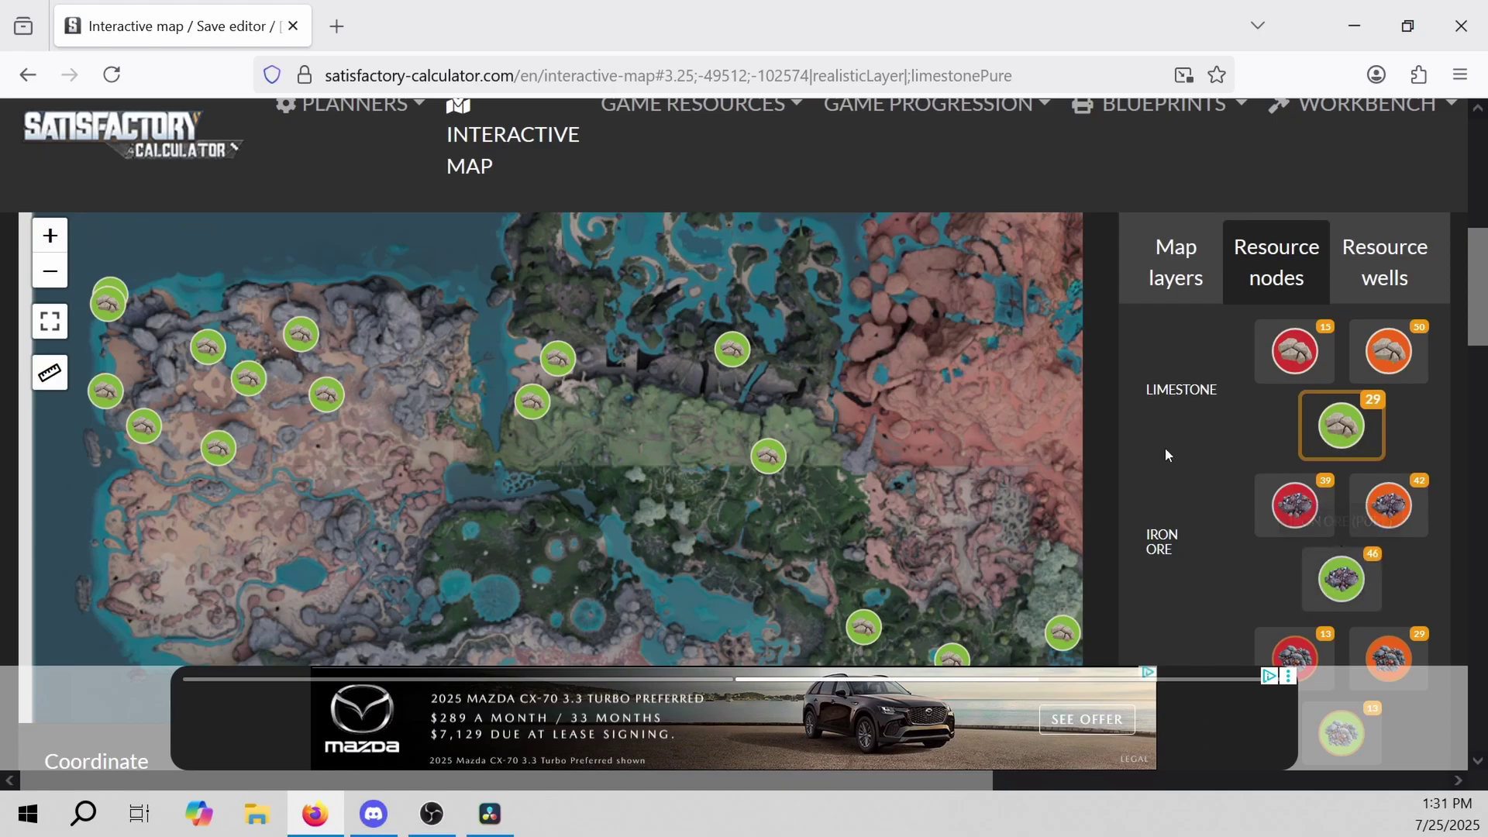
scroll(1217, 396, down, 12)
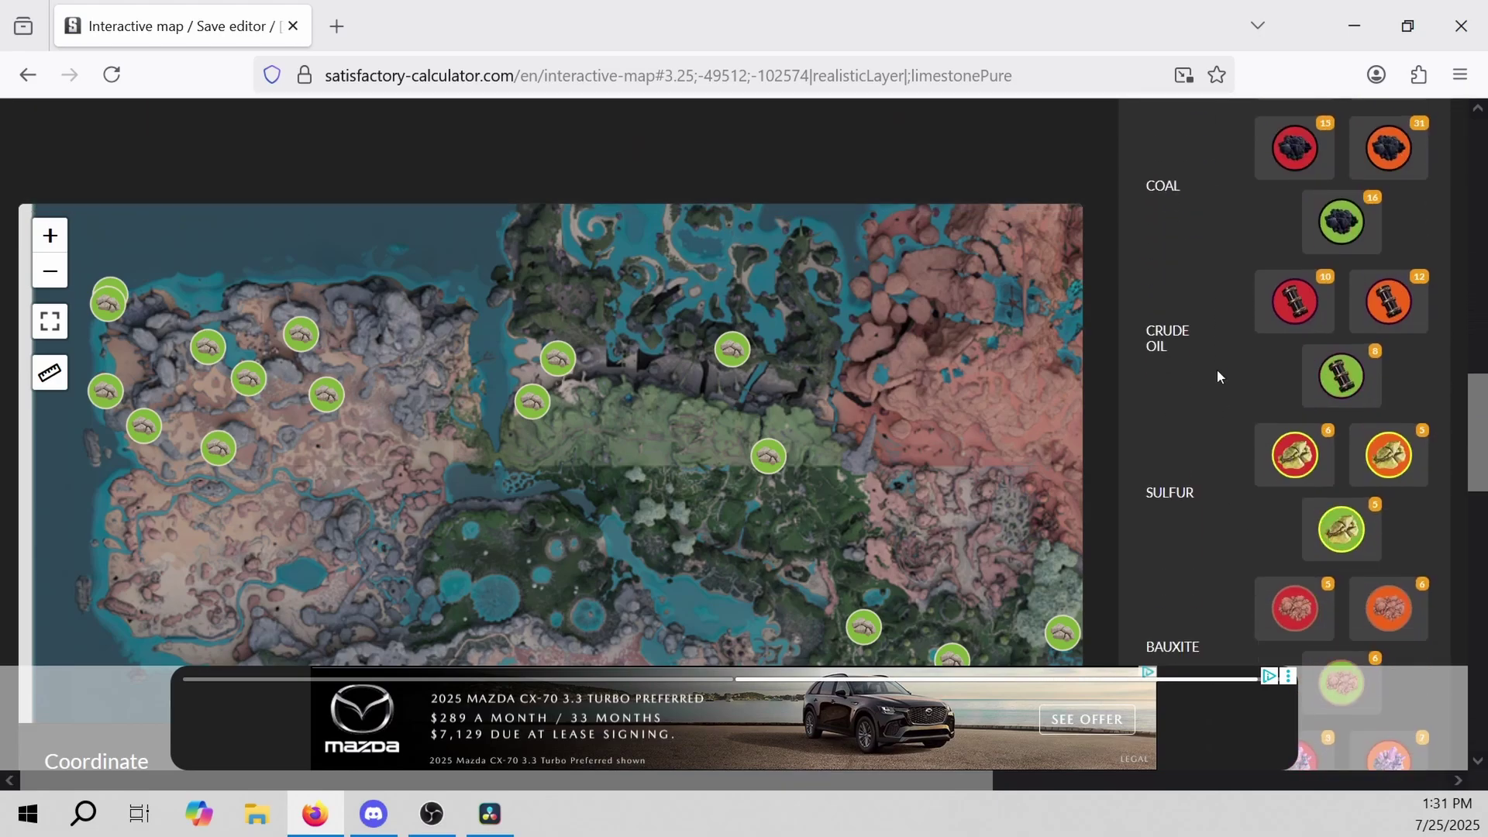
scroll(1217, 369, down, 10)
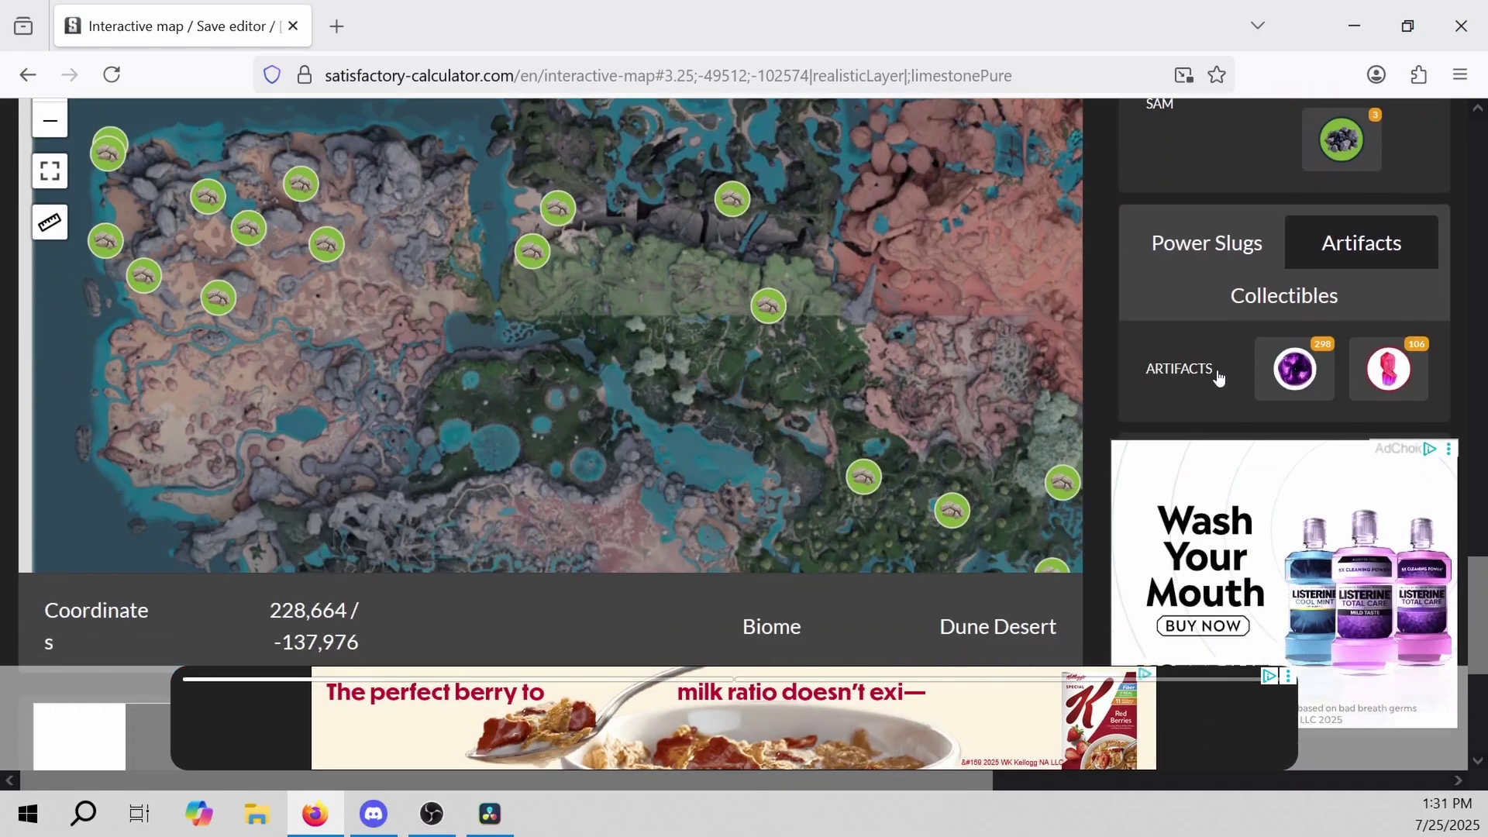
click(1290, 301)
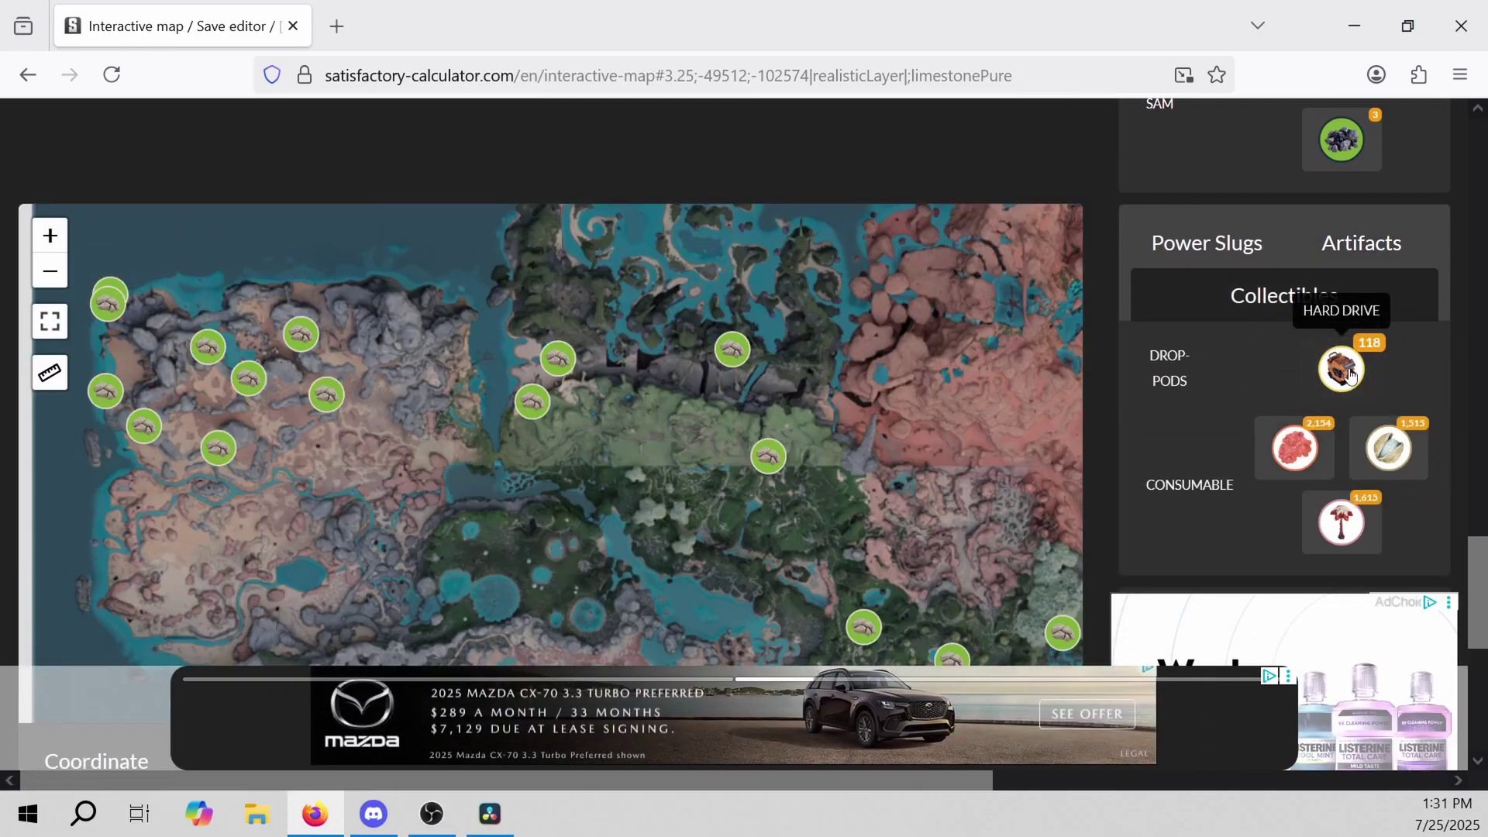
click(1349, 252)
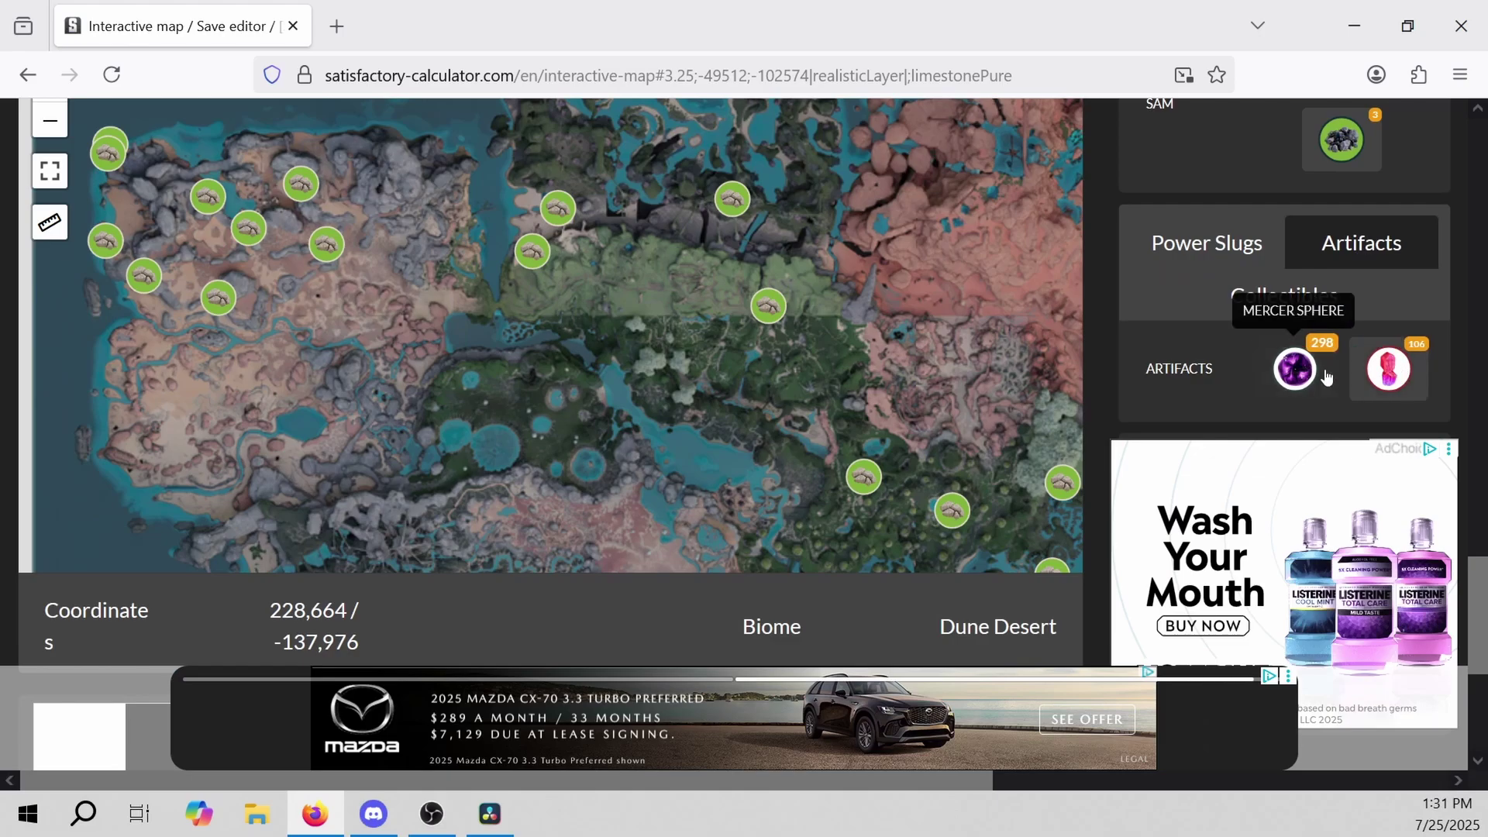
click(1213, 259)
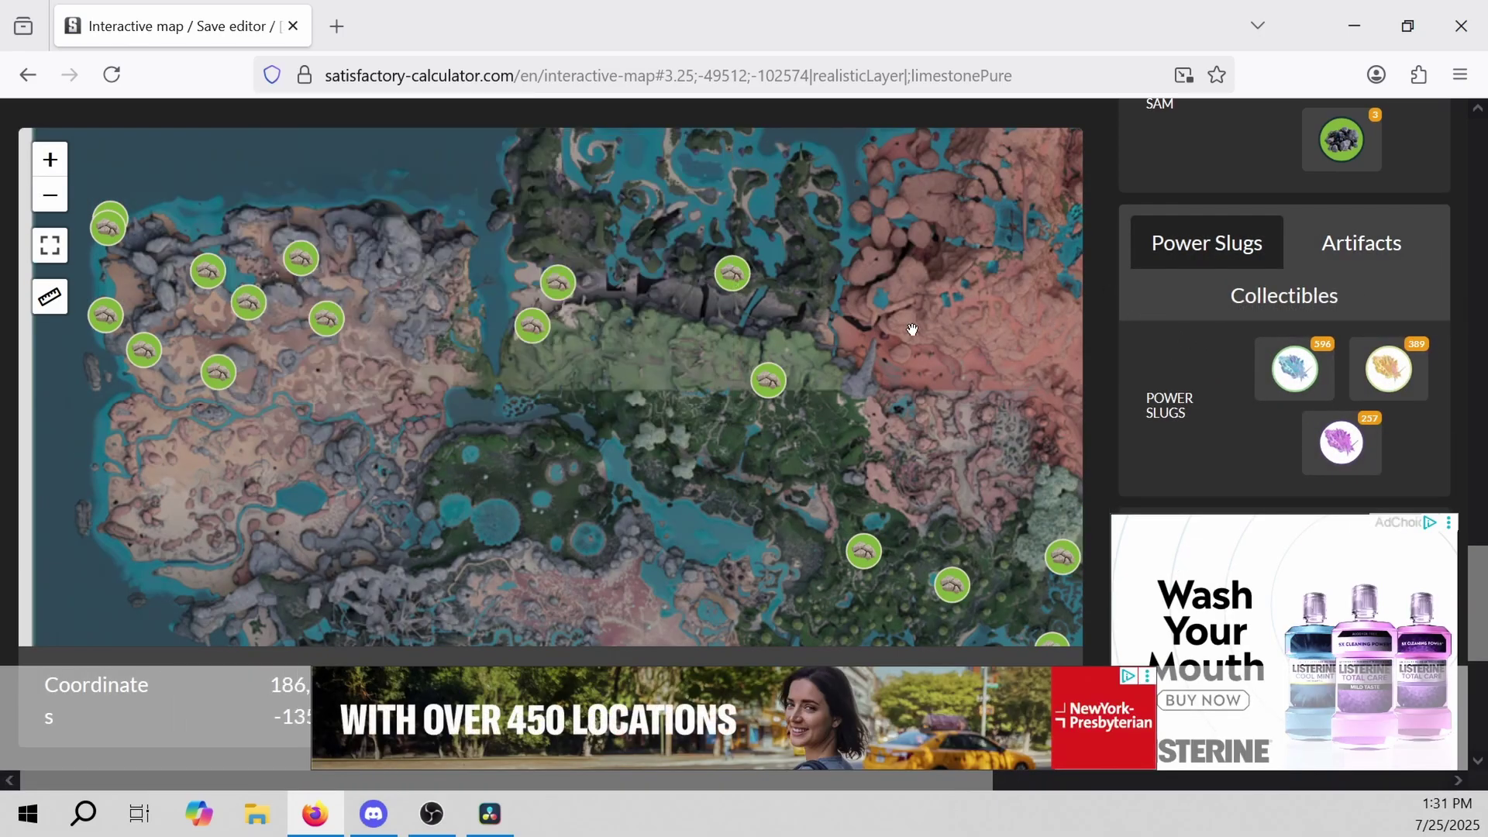
scroll(1369, 259, up, 15)
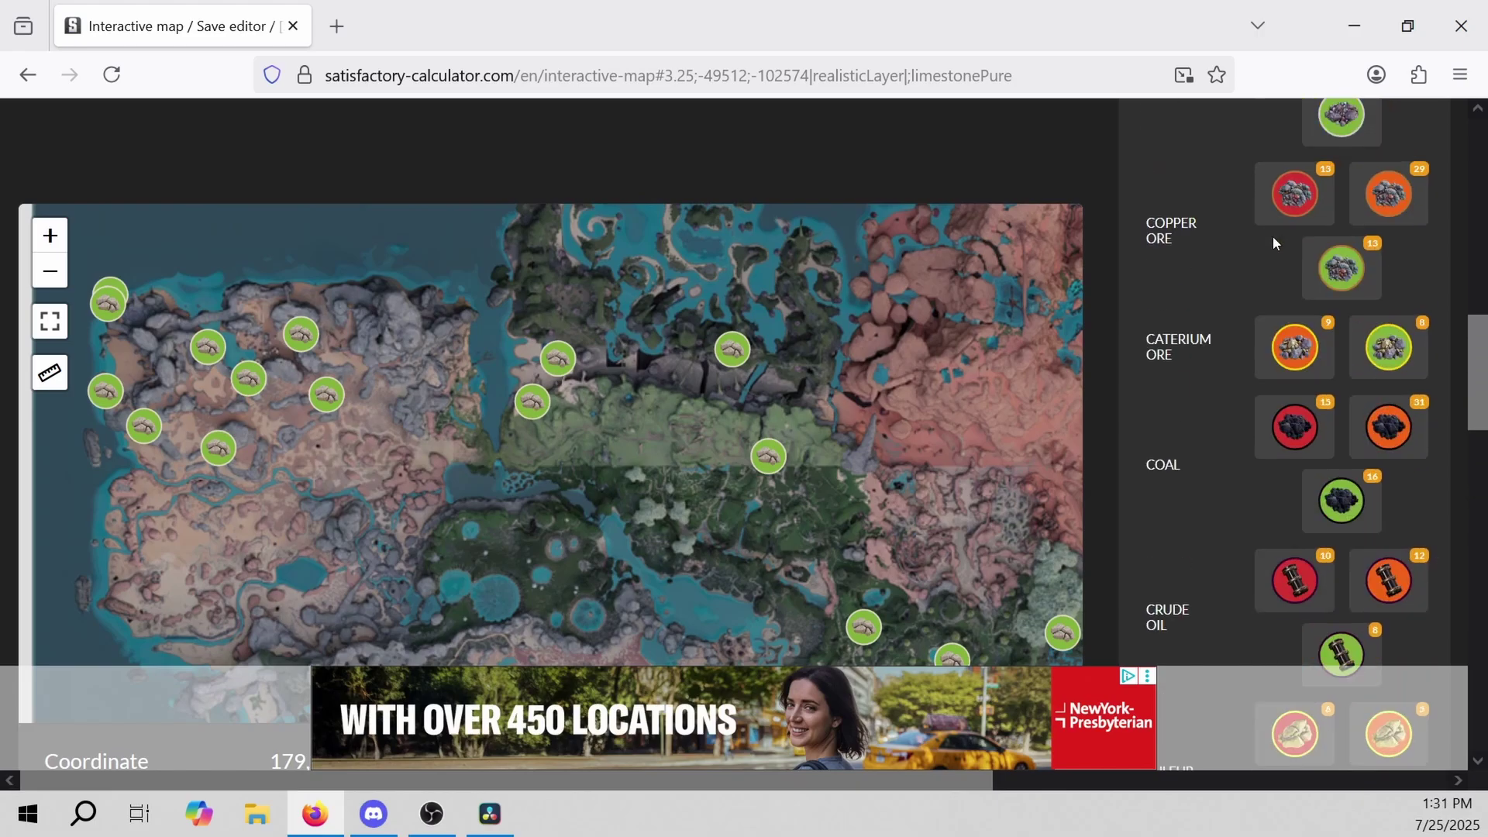
Switch the base map back to the Game Map
click(1176, 266)
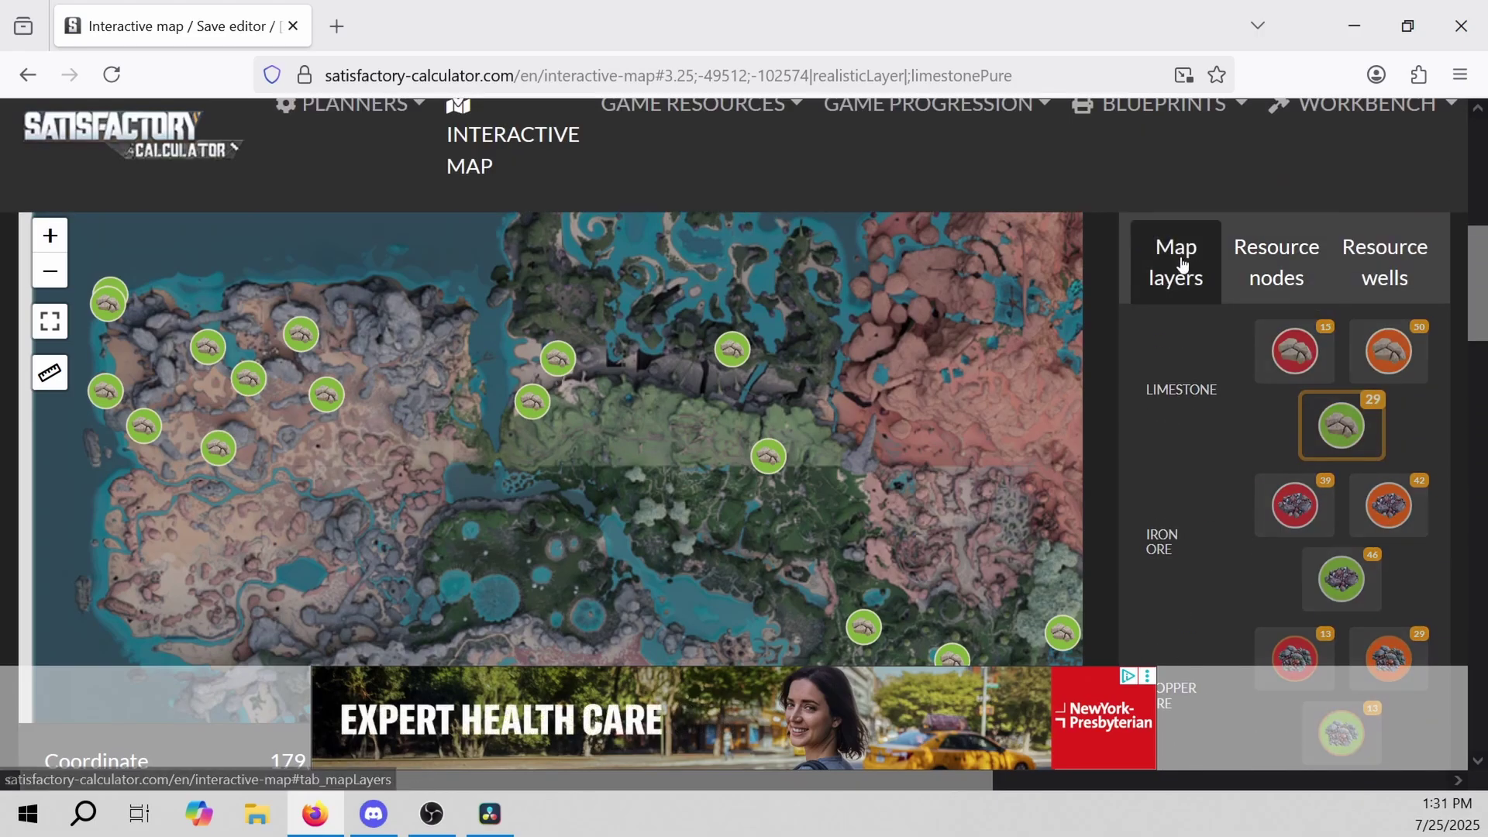
click(1322, 402)
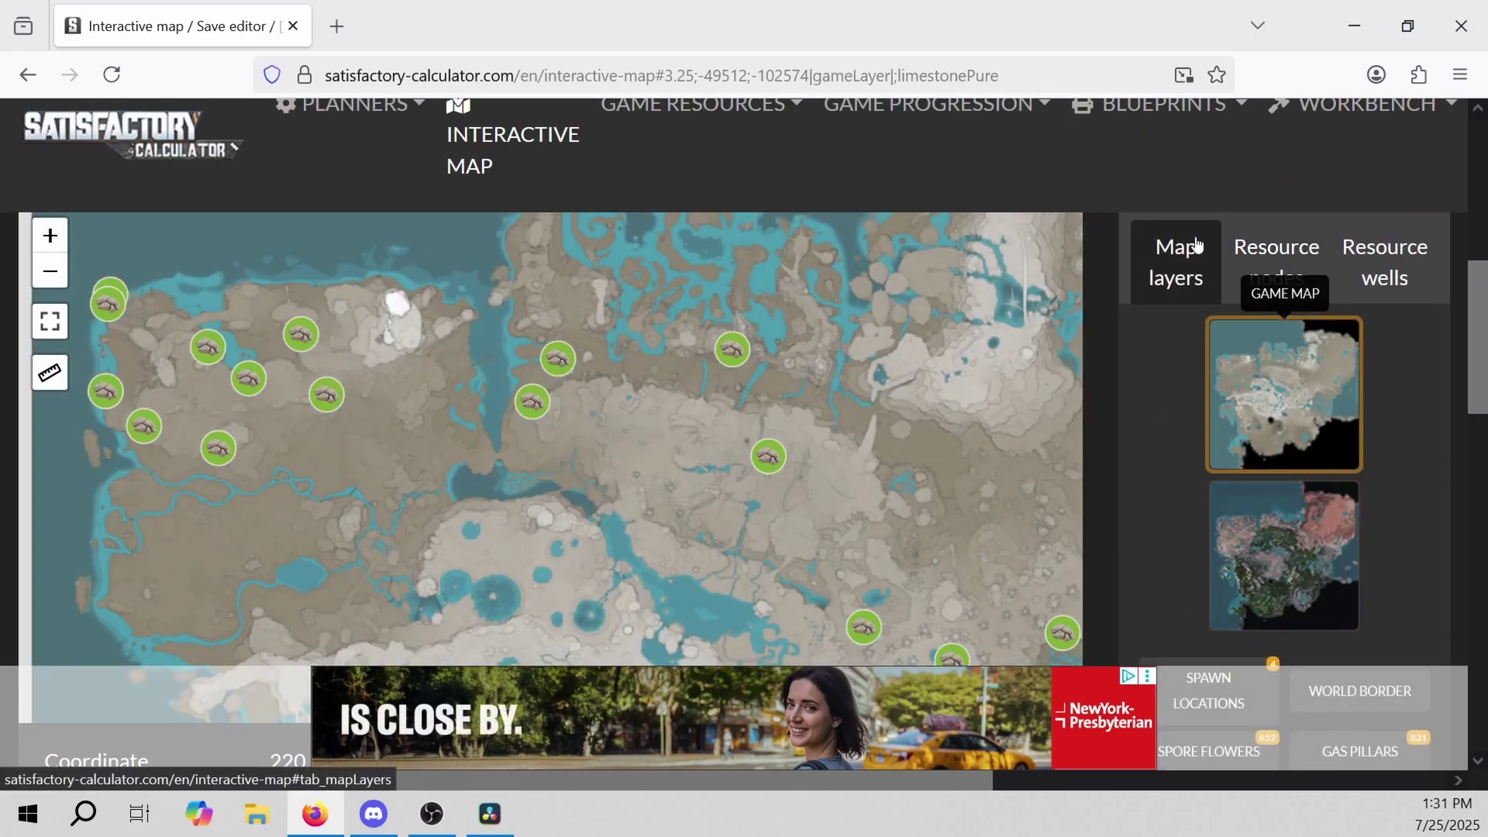
scroll(1281, 358, up, 2)
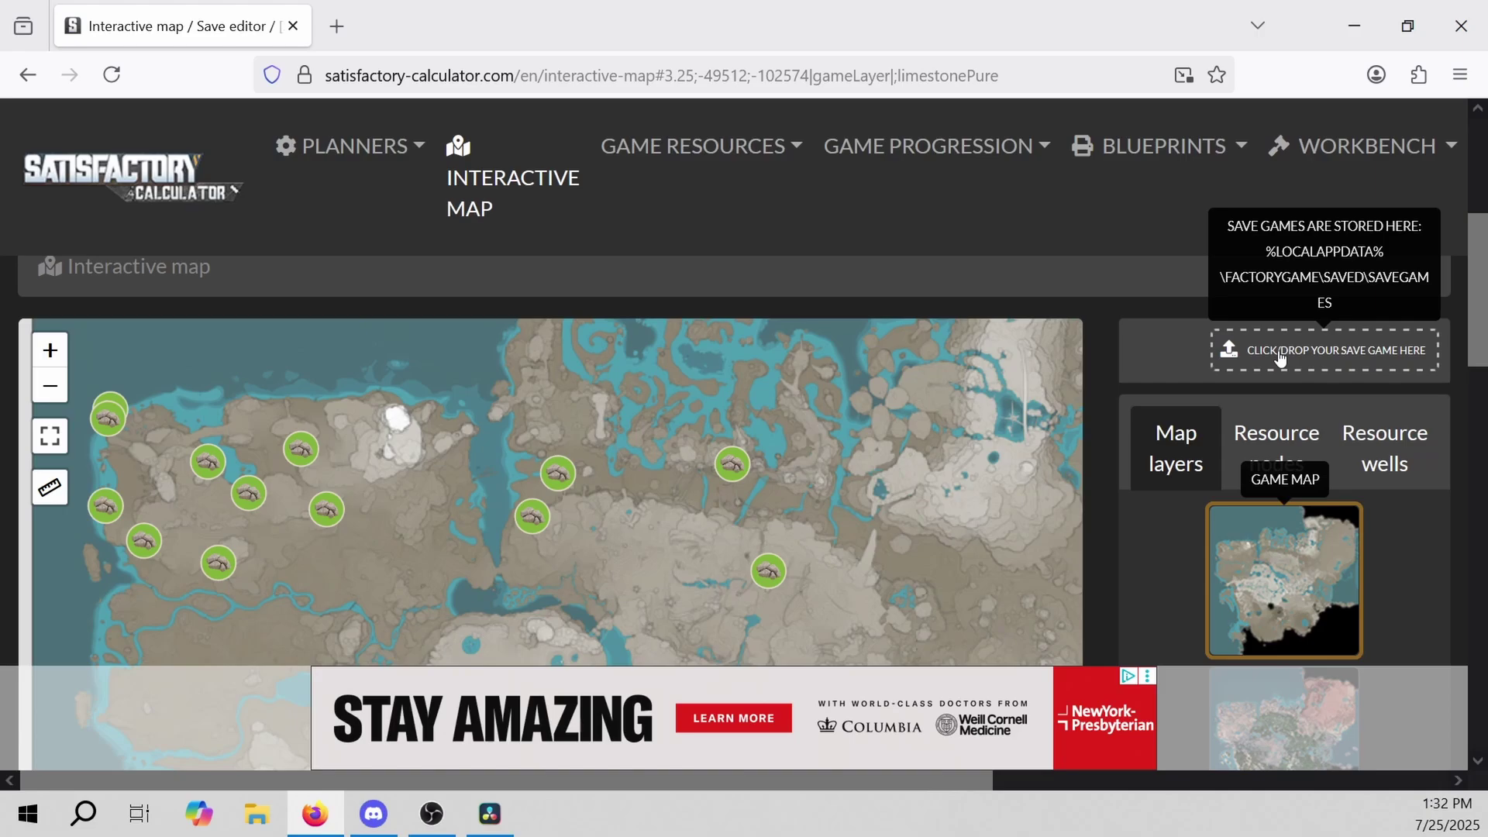
Open the save-game file picker and navigate to the user's AppData\Local folder on C:
click(1344, 355)
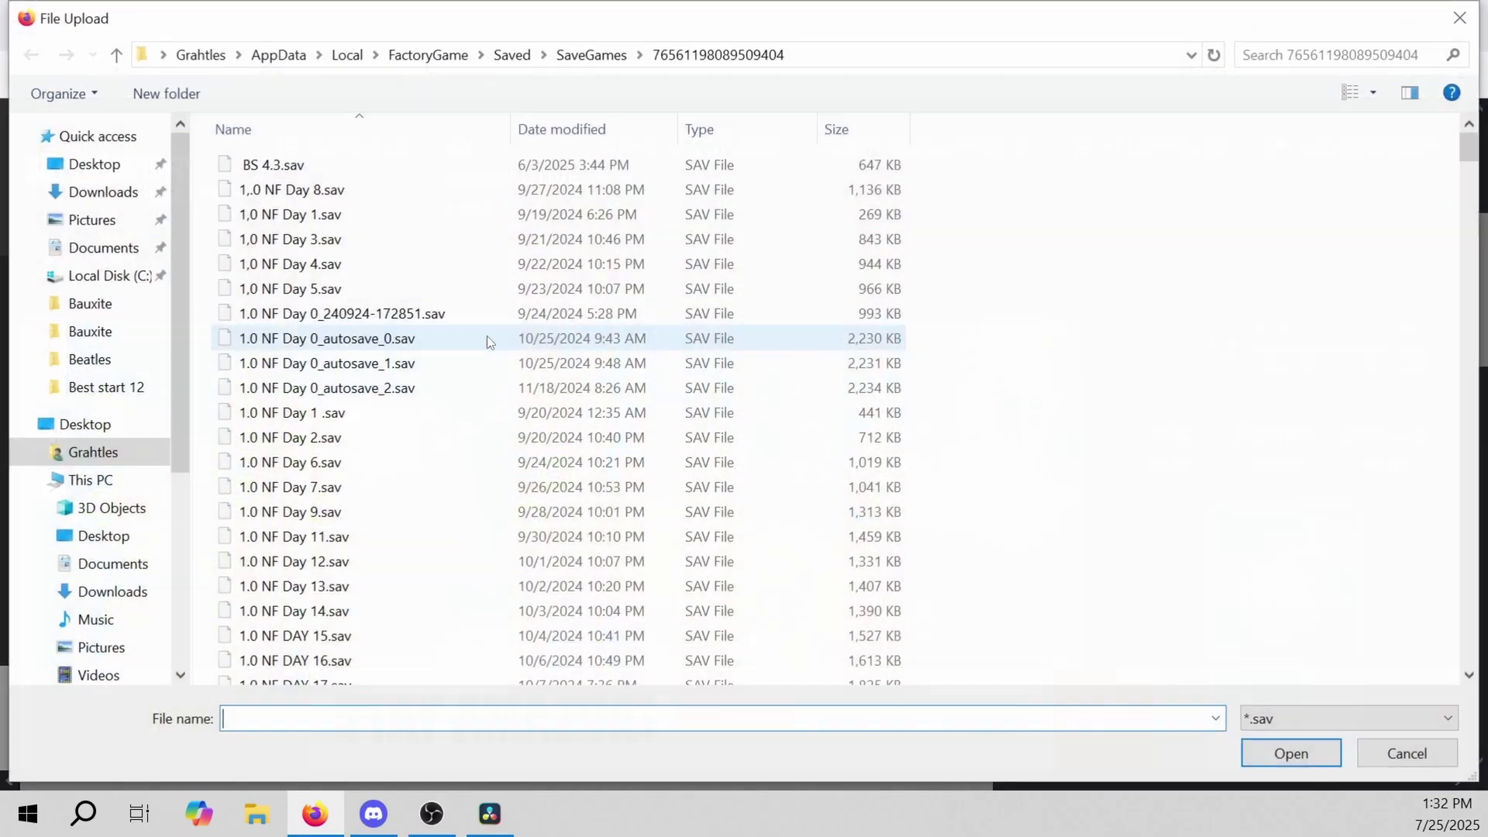
click(124, 275)
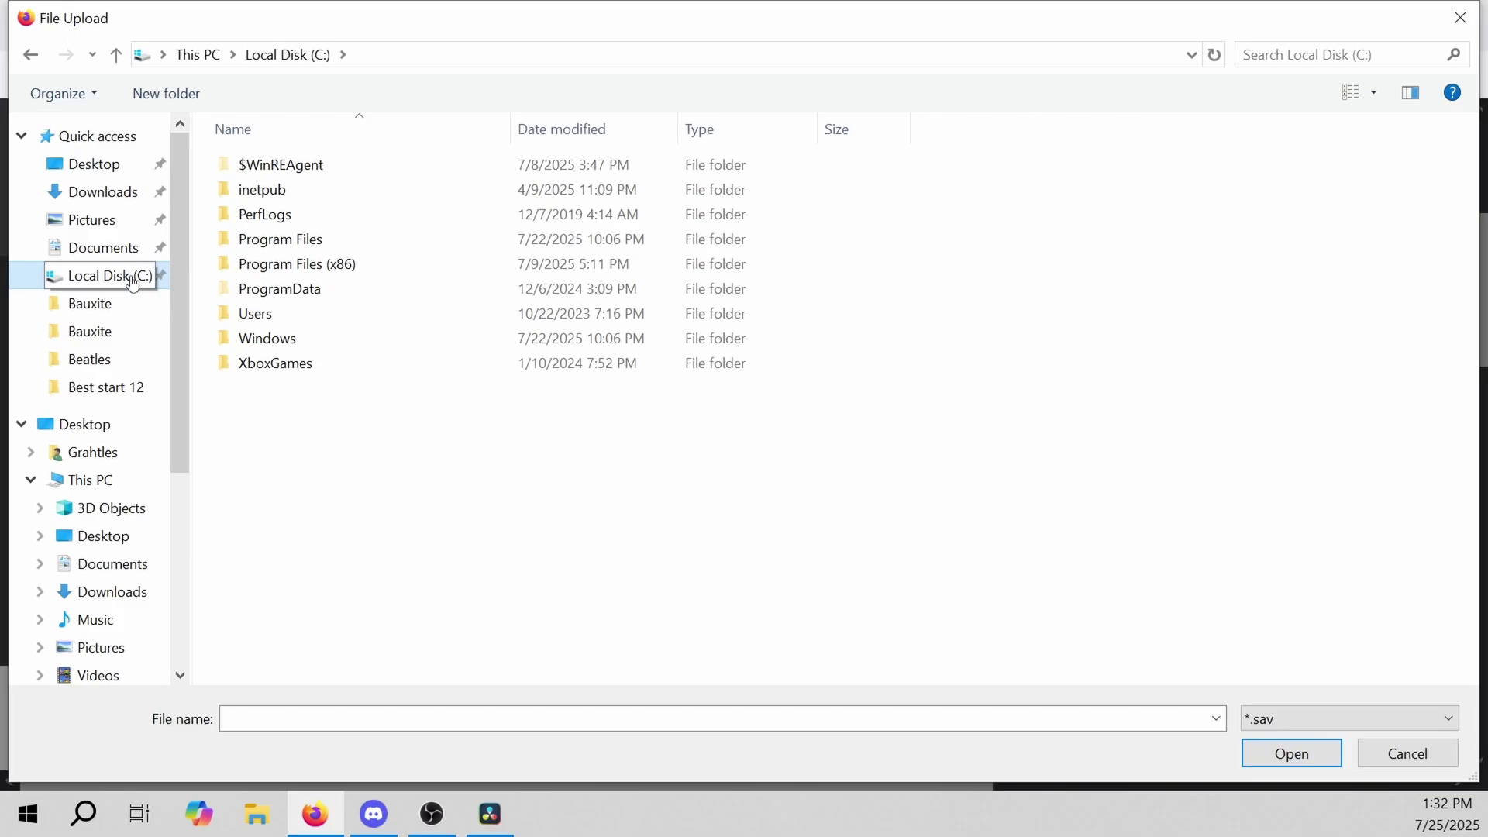
double_click(293, 311)
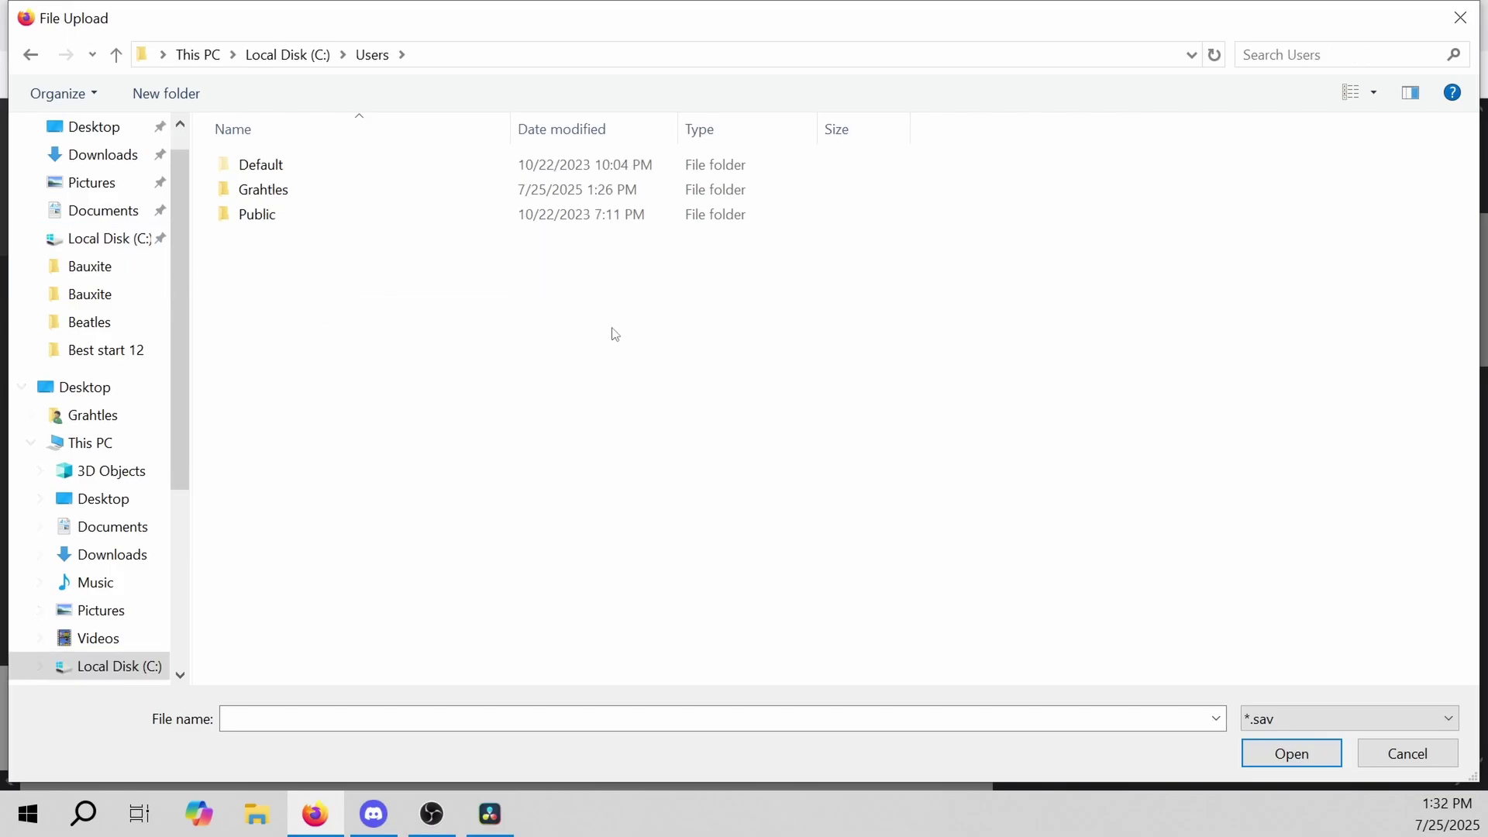
double_click(306, 192)
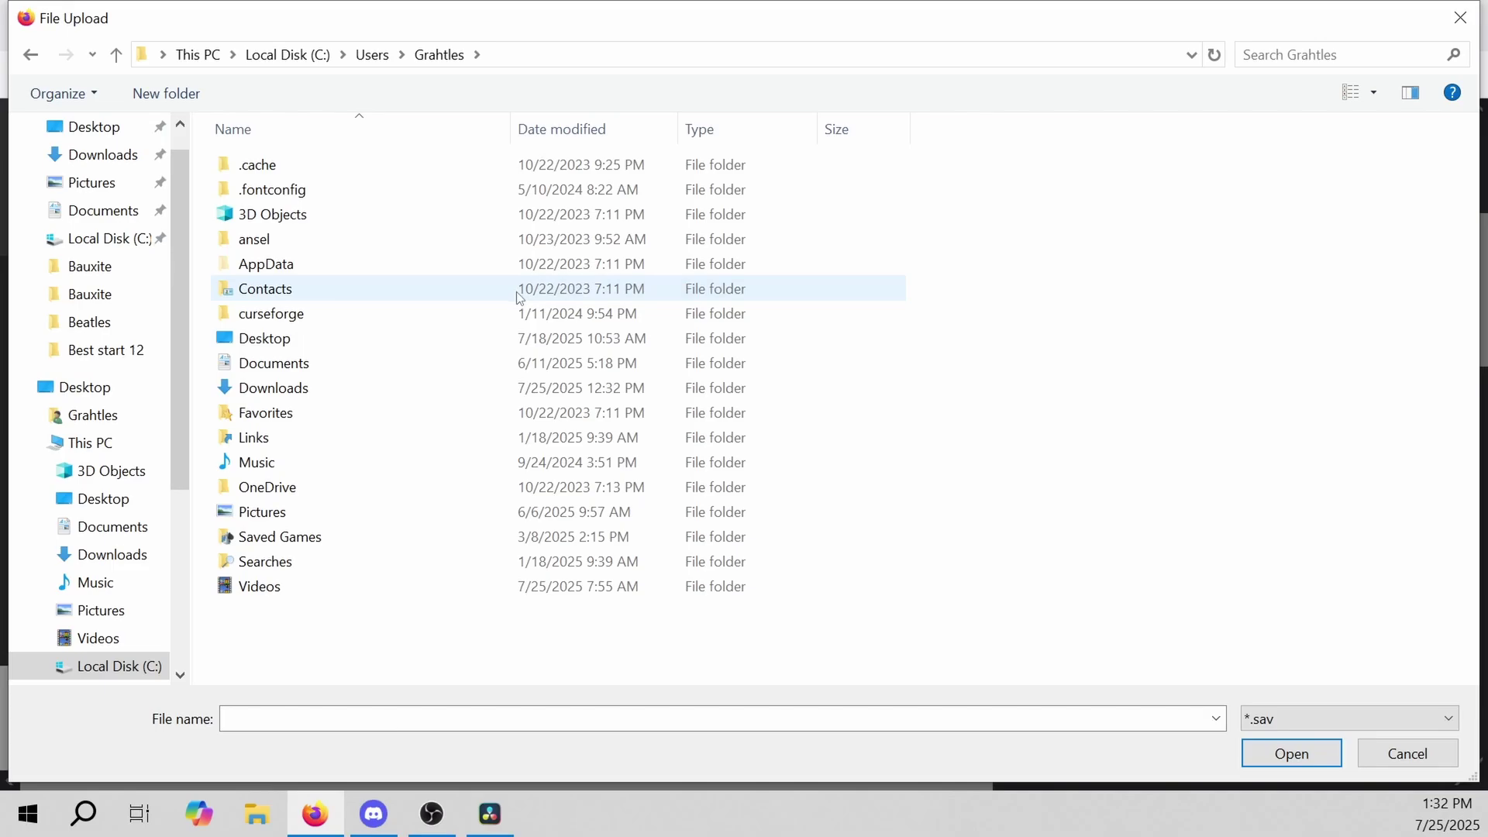
double_click(299, 256)
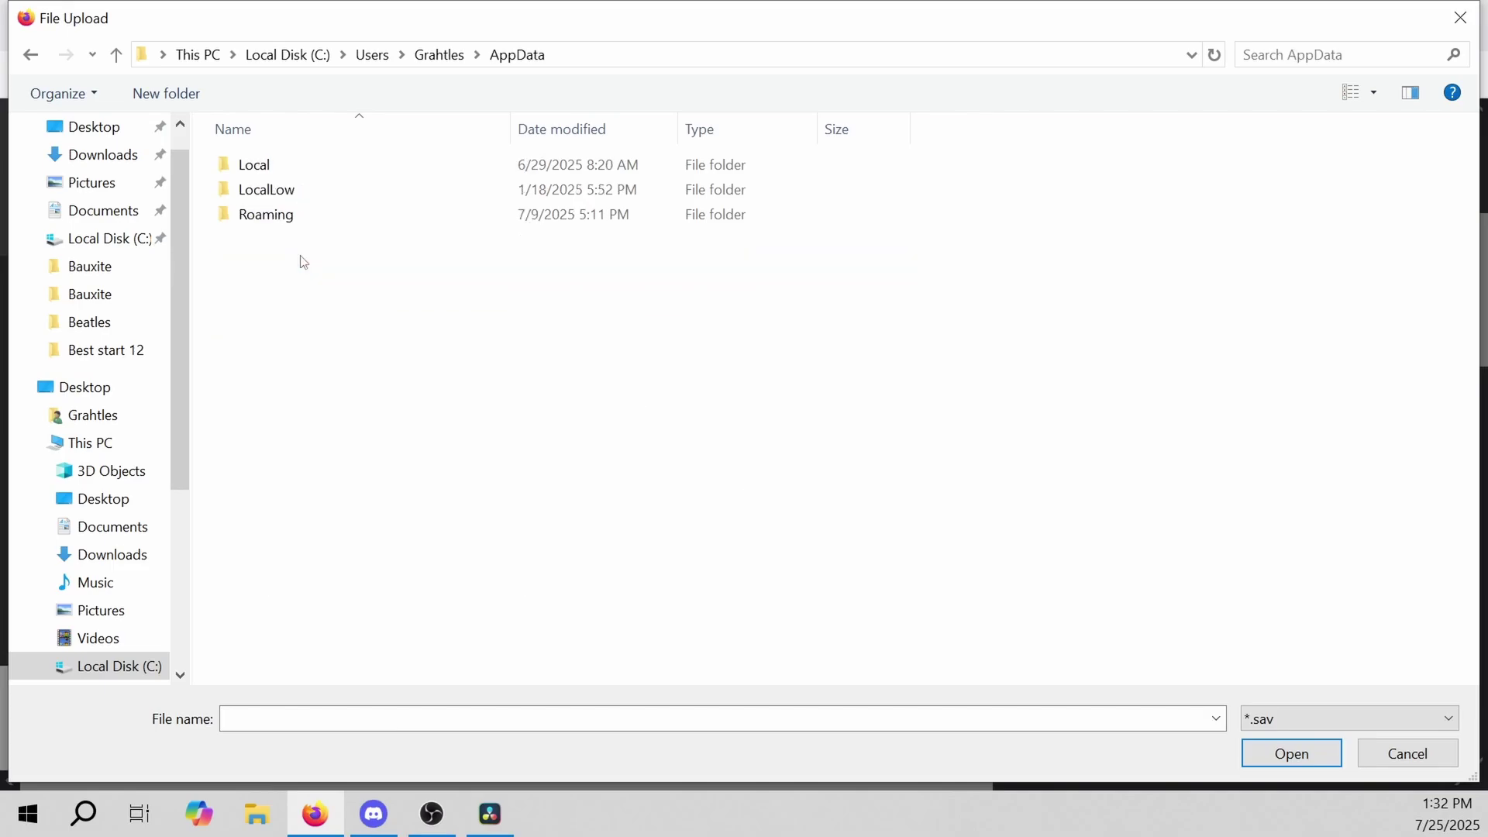
double_click(271, 164)
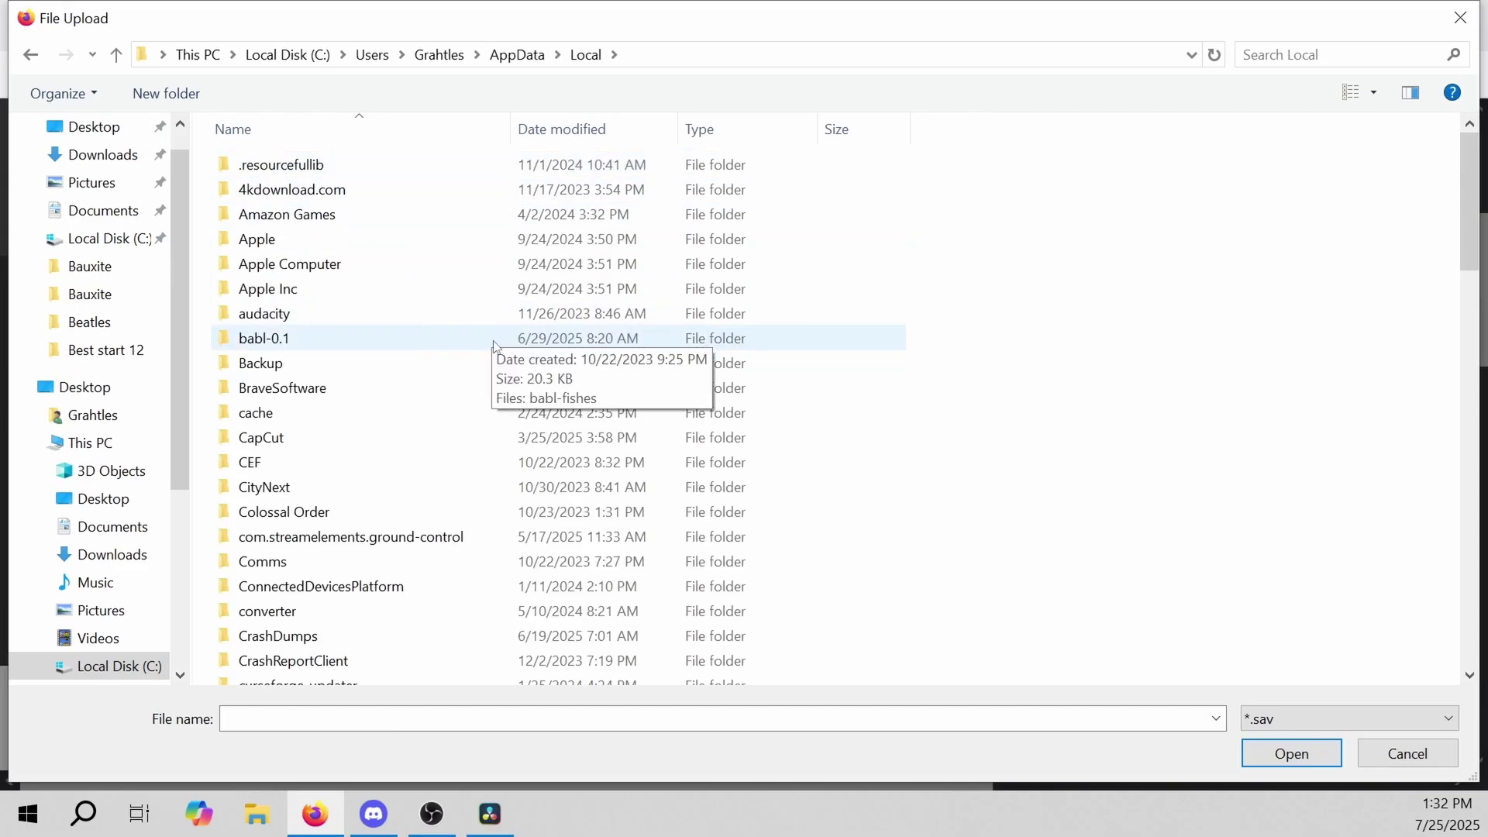
scroll(437, 324, down, 9)
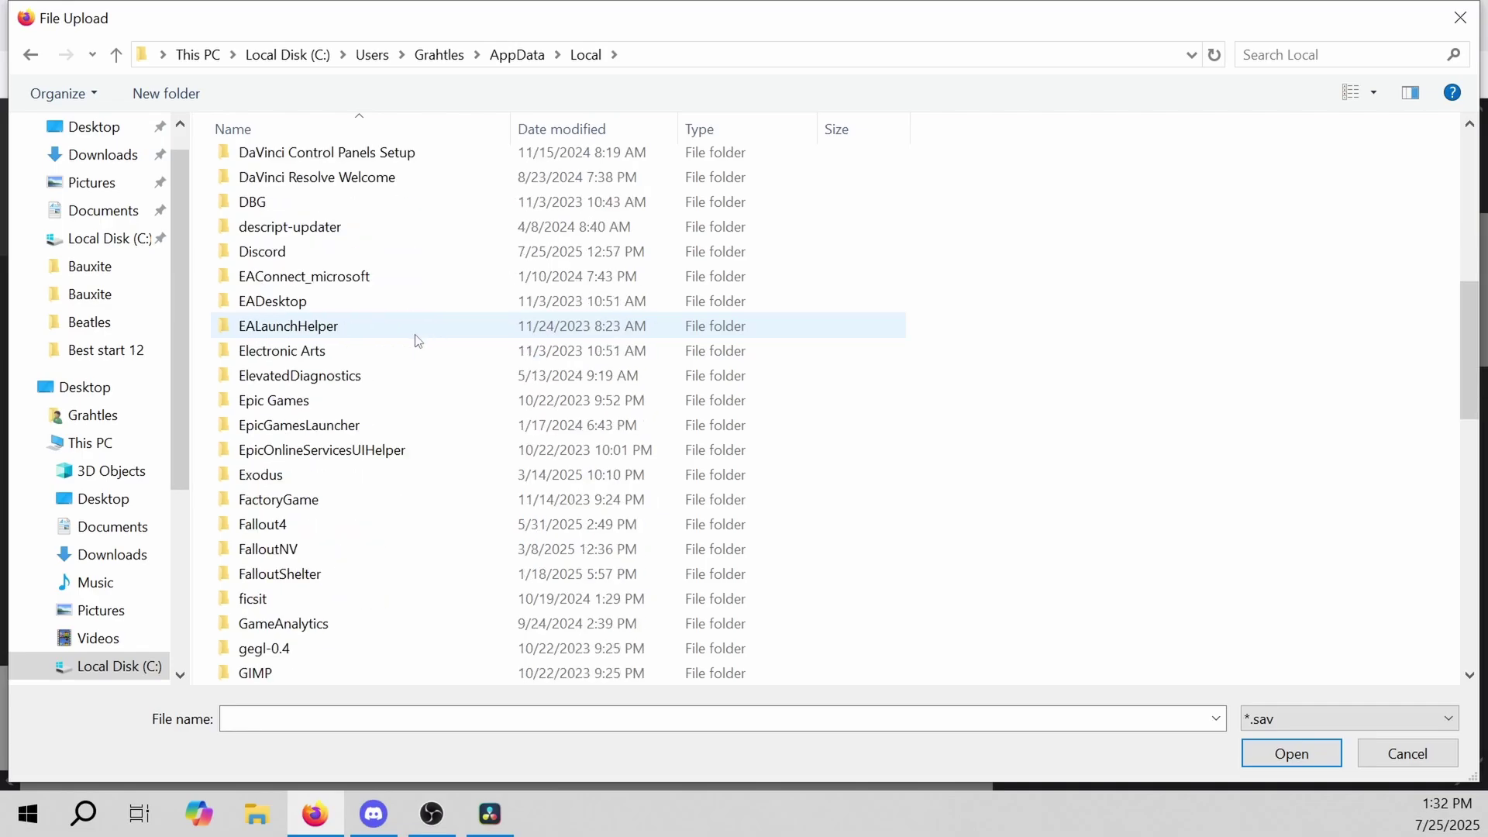
scroll(374, 412, down, 1)
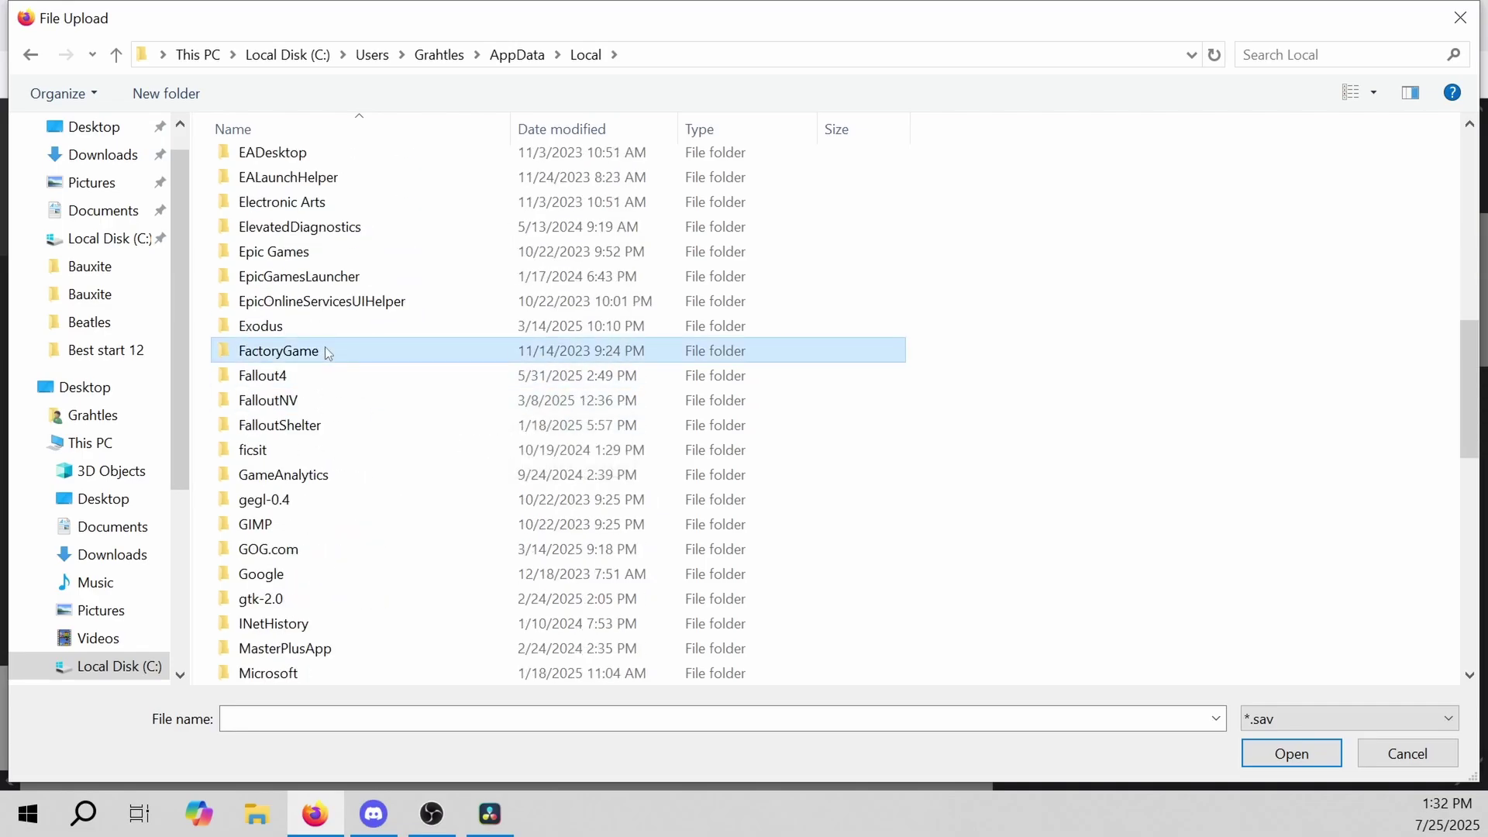
Open FactoryGame > Saved > SaveGames and the player's profile folder to list the .sav files
double_click(324, 350)
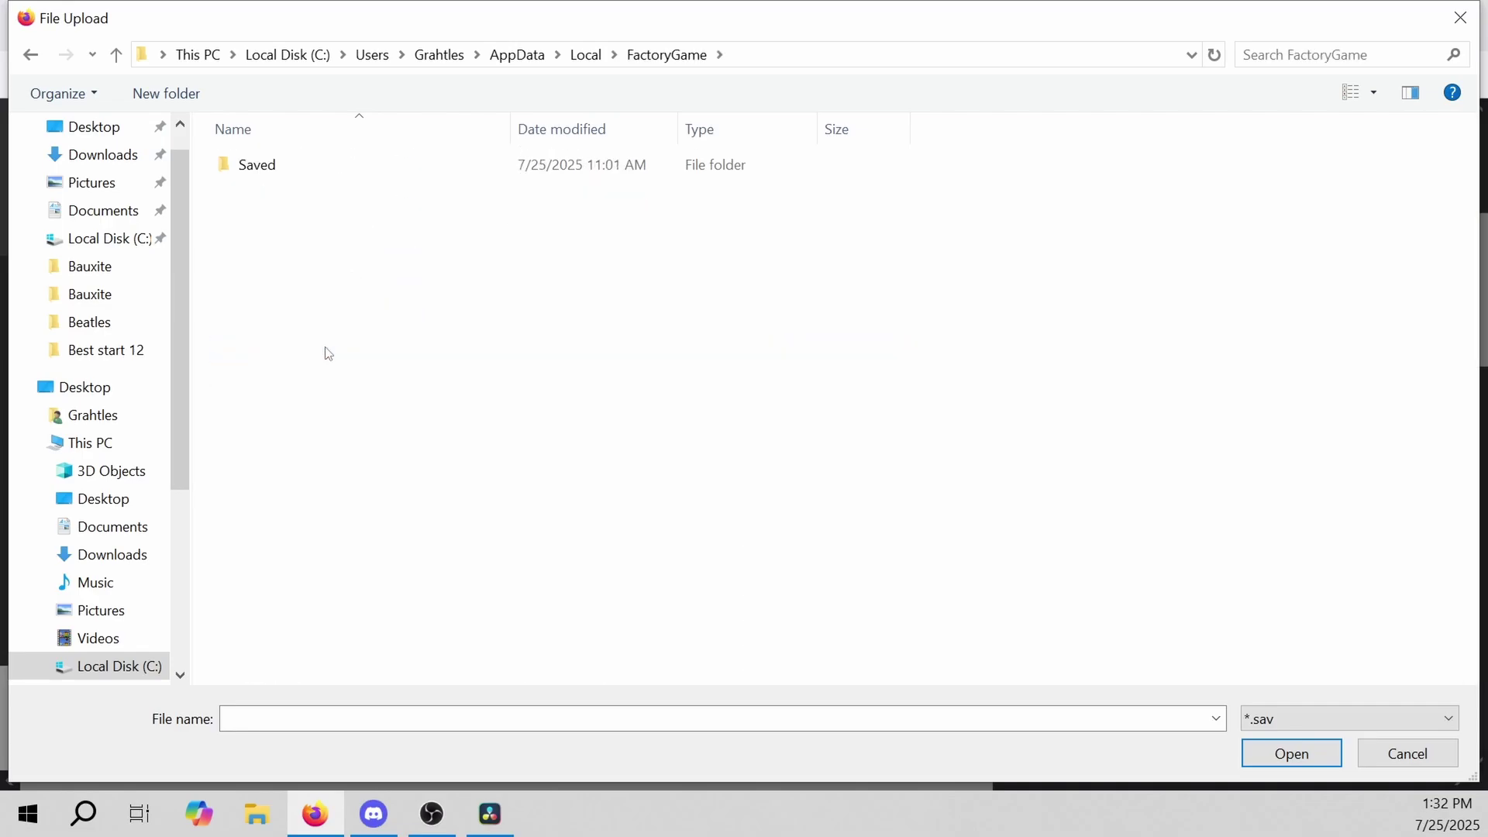
double_click(274, 169)
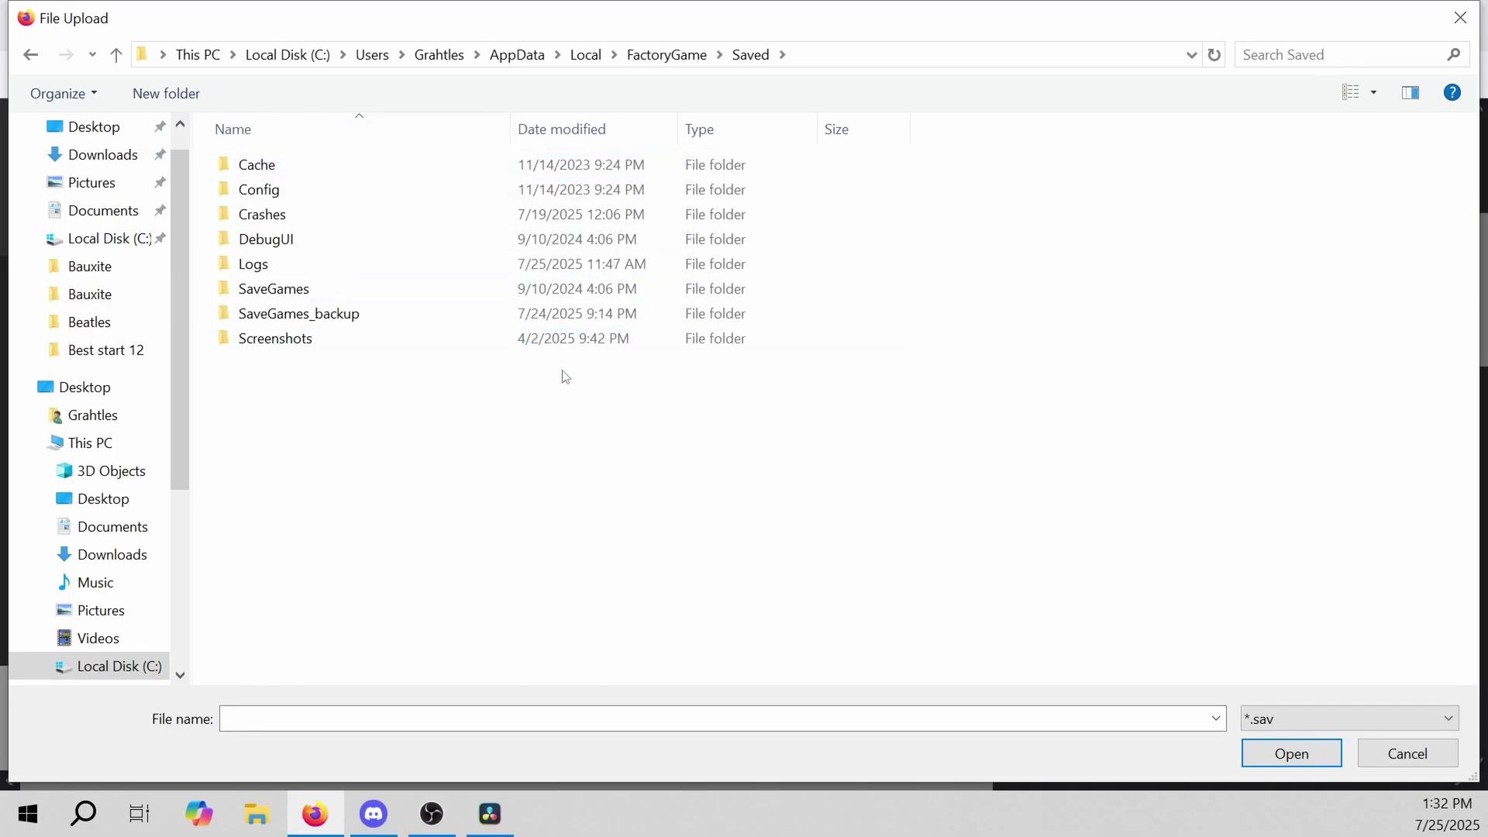
double_click(318, 291)
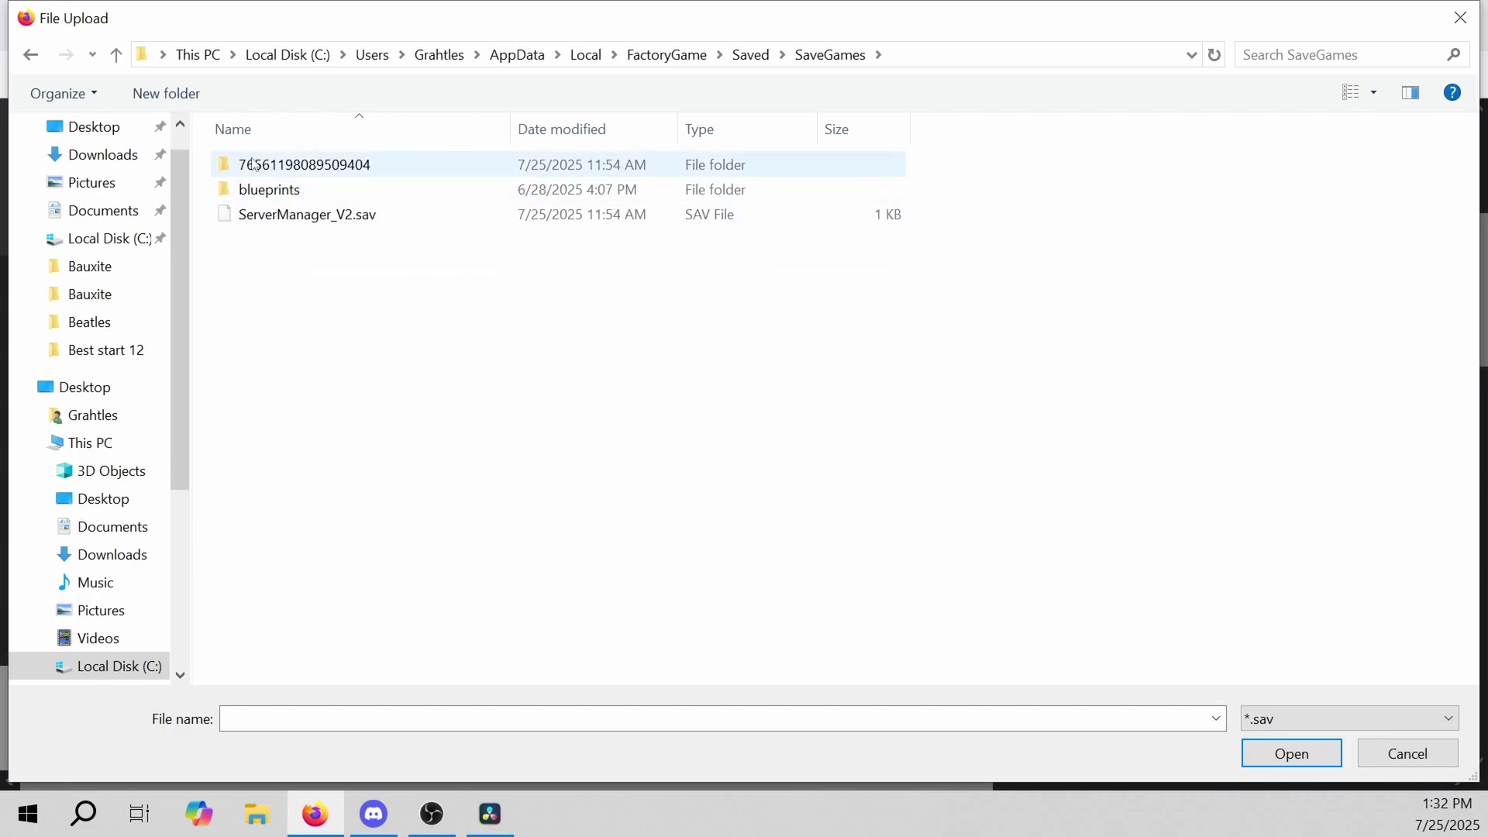
click(377, 176)
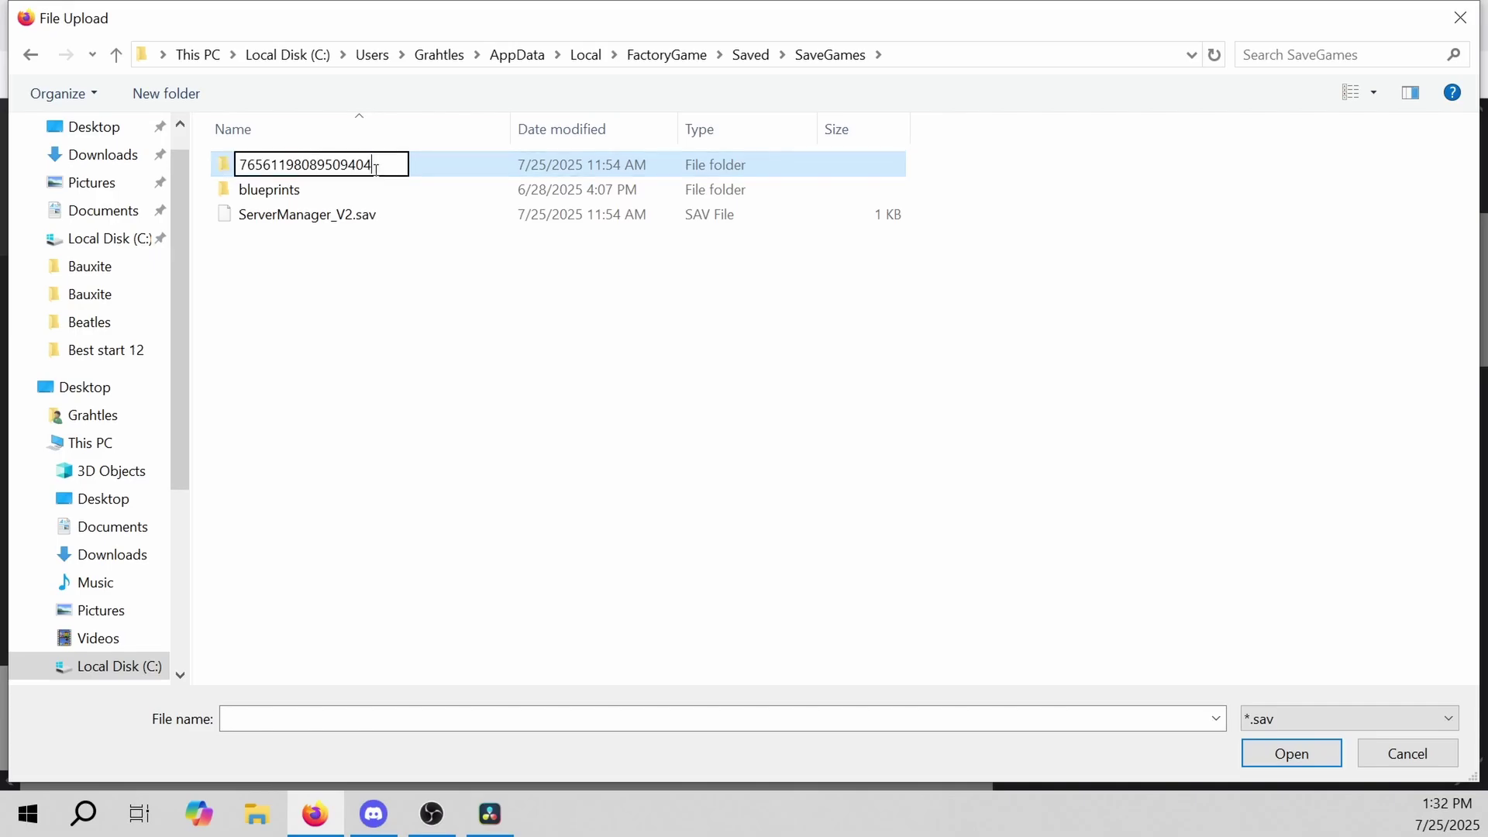
double_click(442, 171)
scroll(475, 402, down, 10)
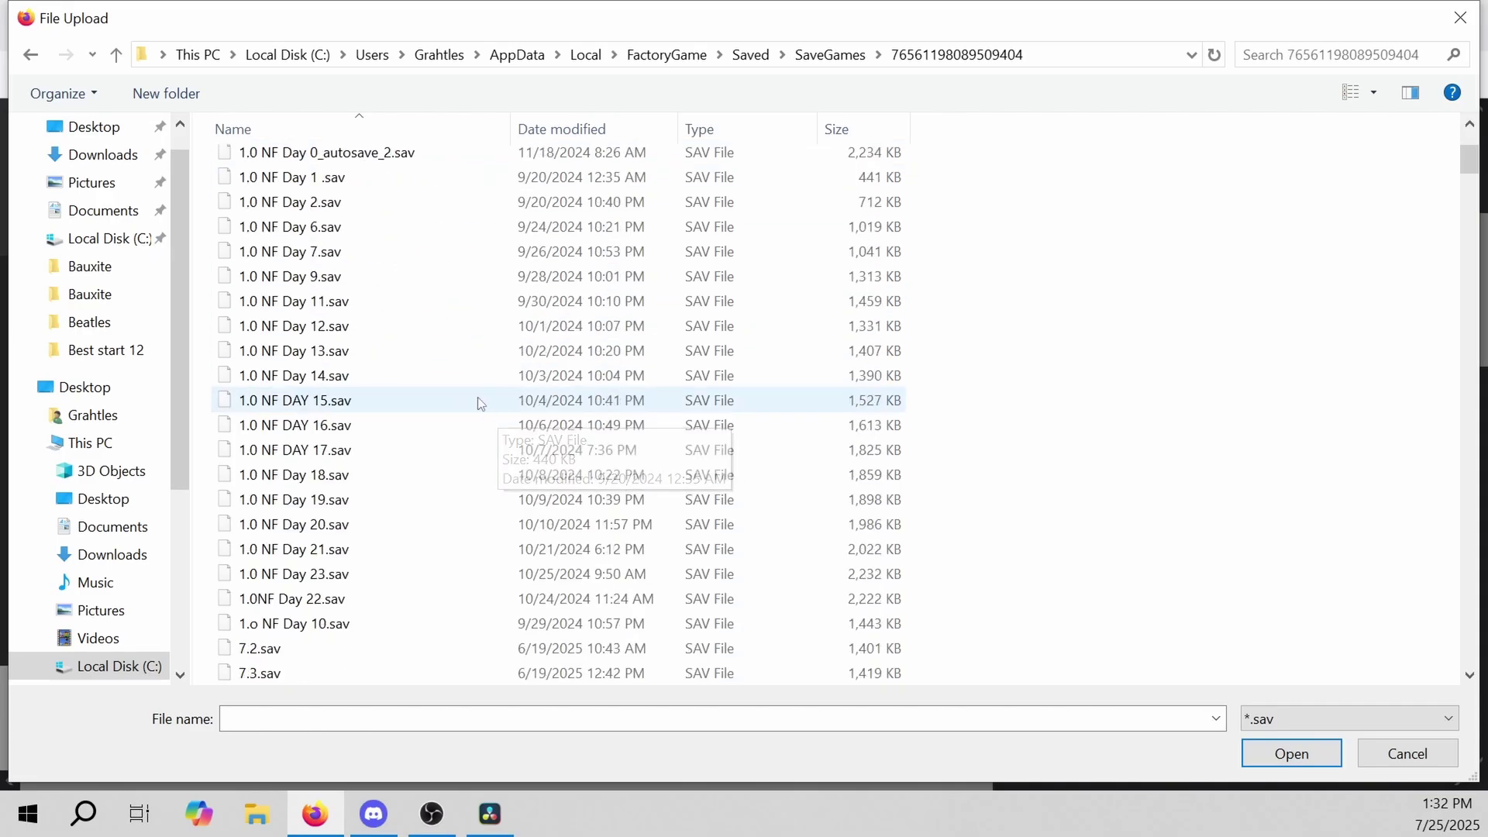
drag(1471, 191, 1470, 343)
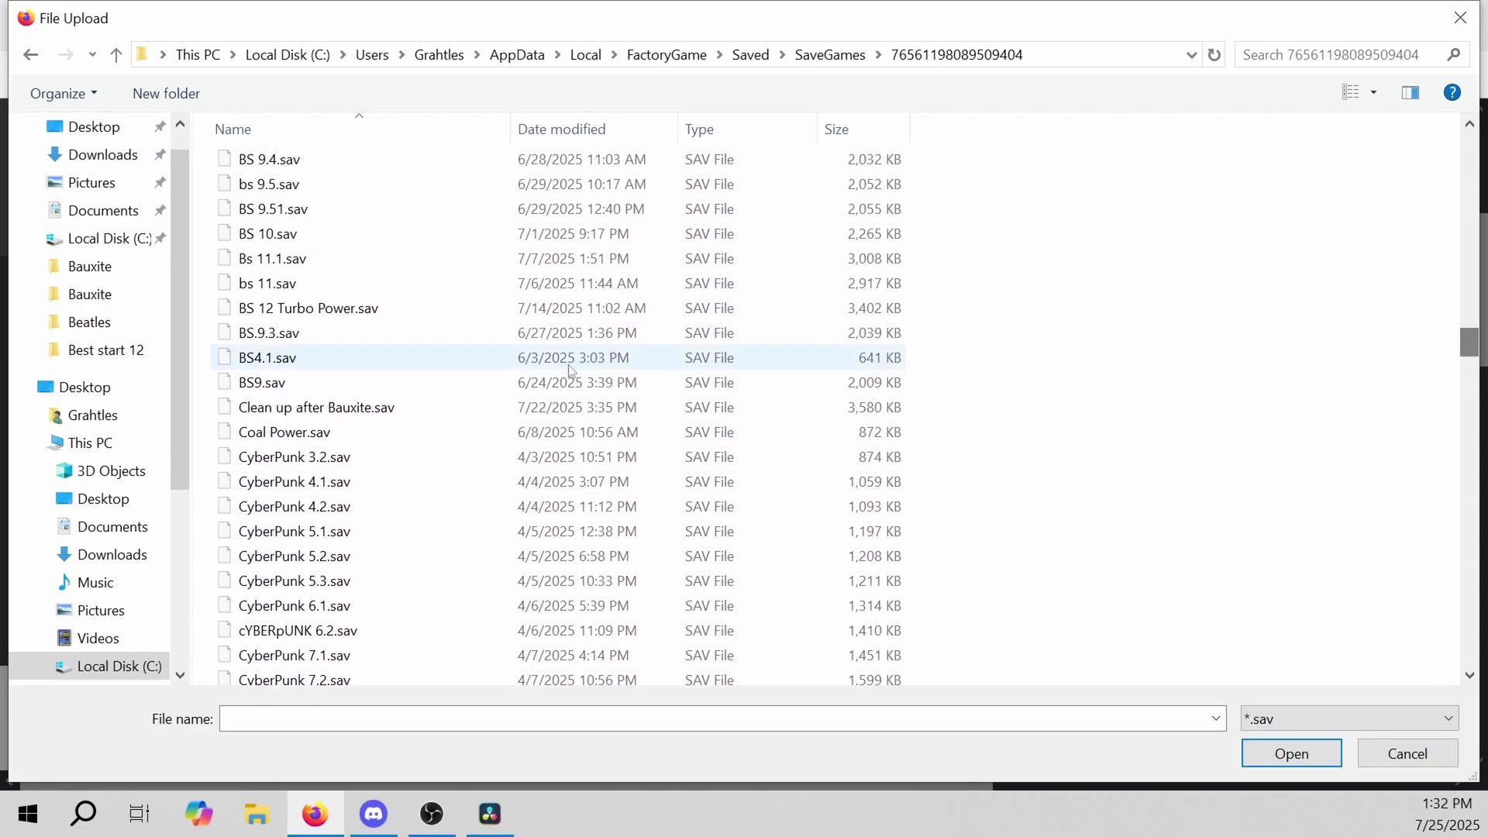
Load the Best Start save (144h 35m 13s) and zoom out, recentring the map on the base
double_click(436, 407)
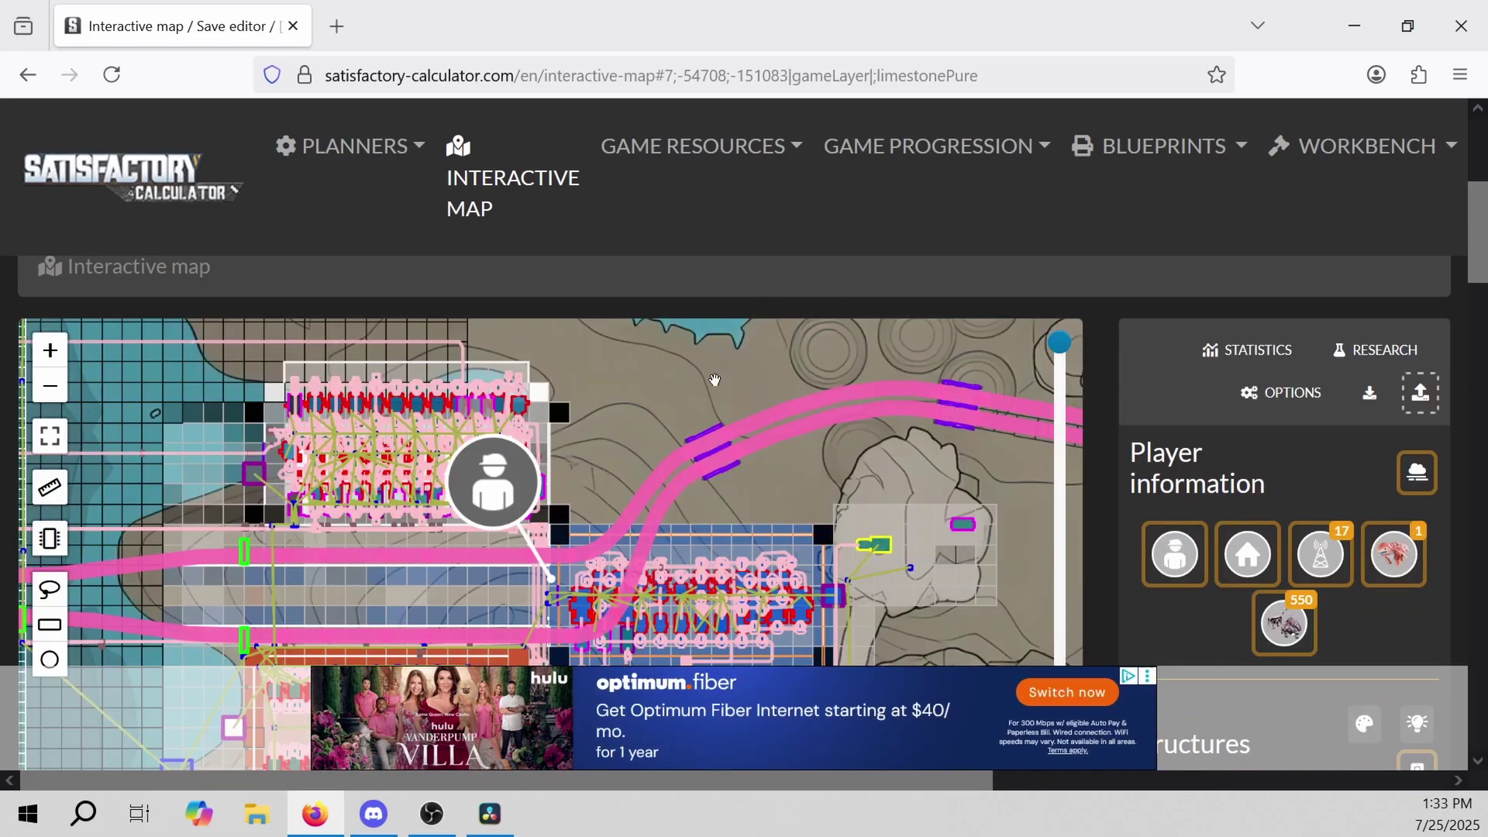
scroll(715, 379, down, 1)
scroll(765, 371, down, 1)
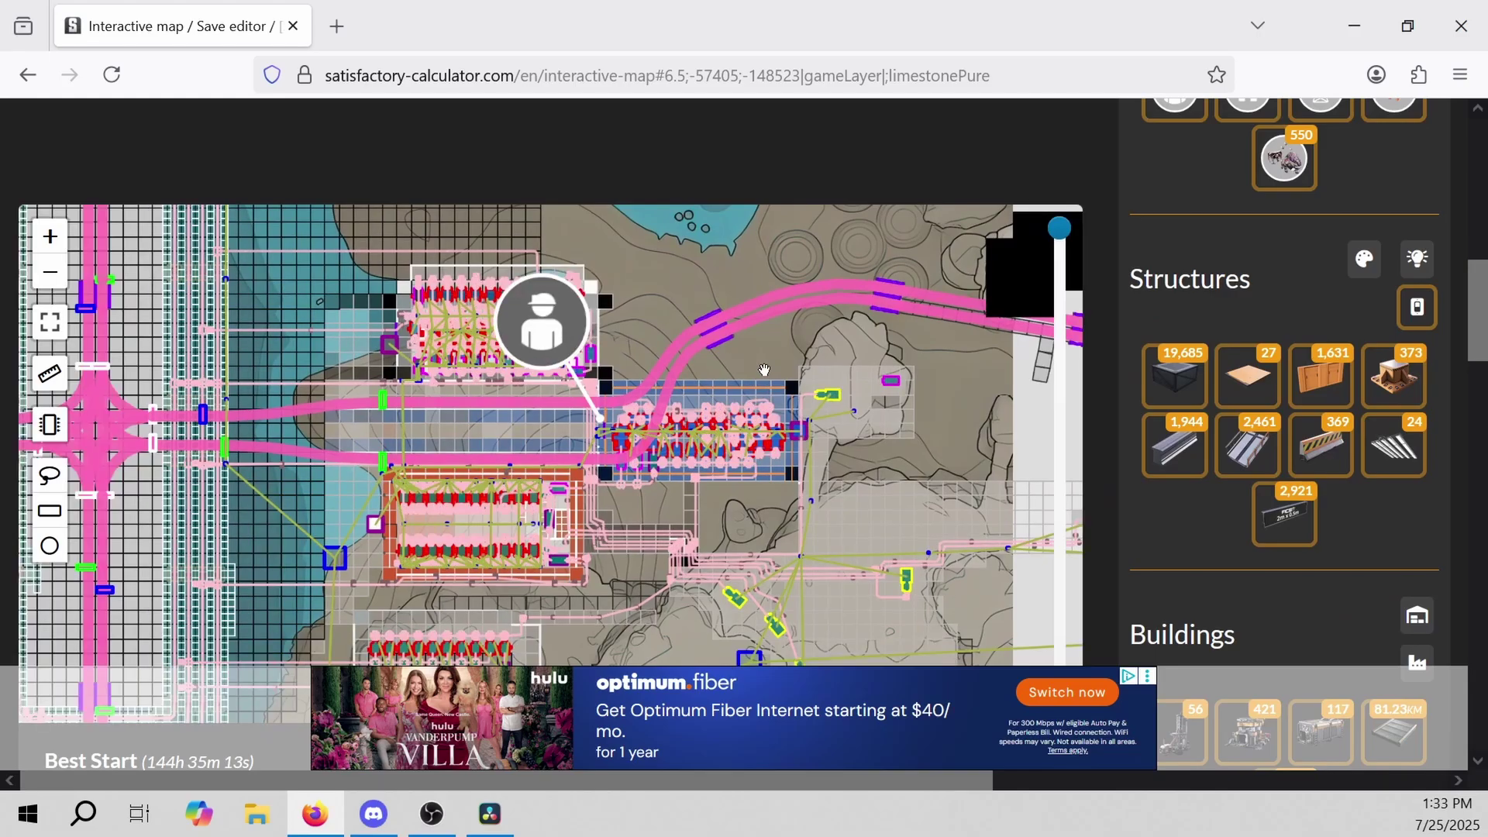
scroll(767, 371, down, 2)
scroll(729, 358, down, 2)
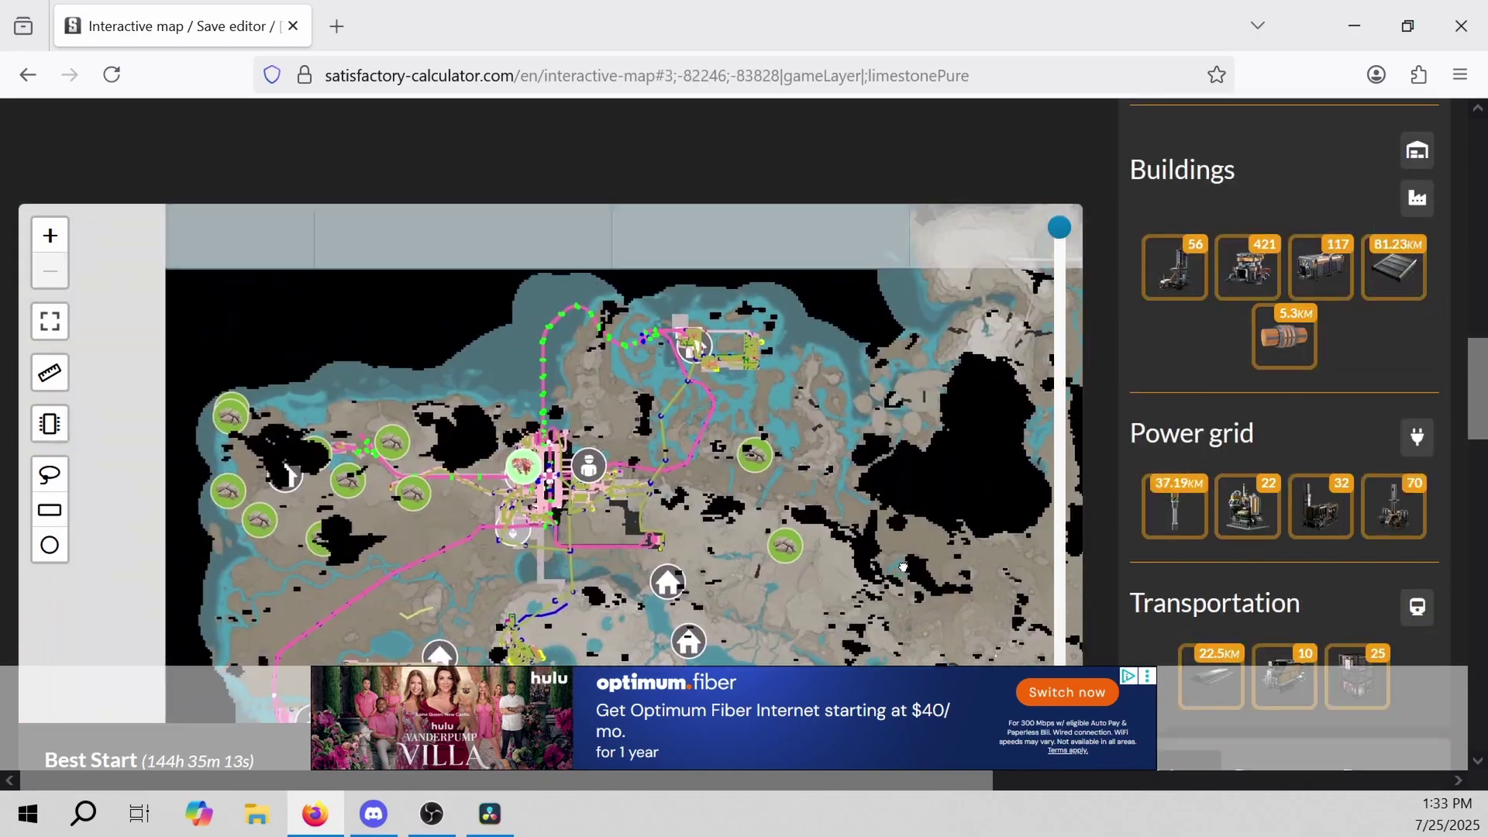
drag(895, 321, 972, 381)
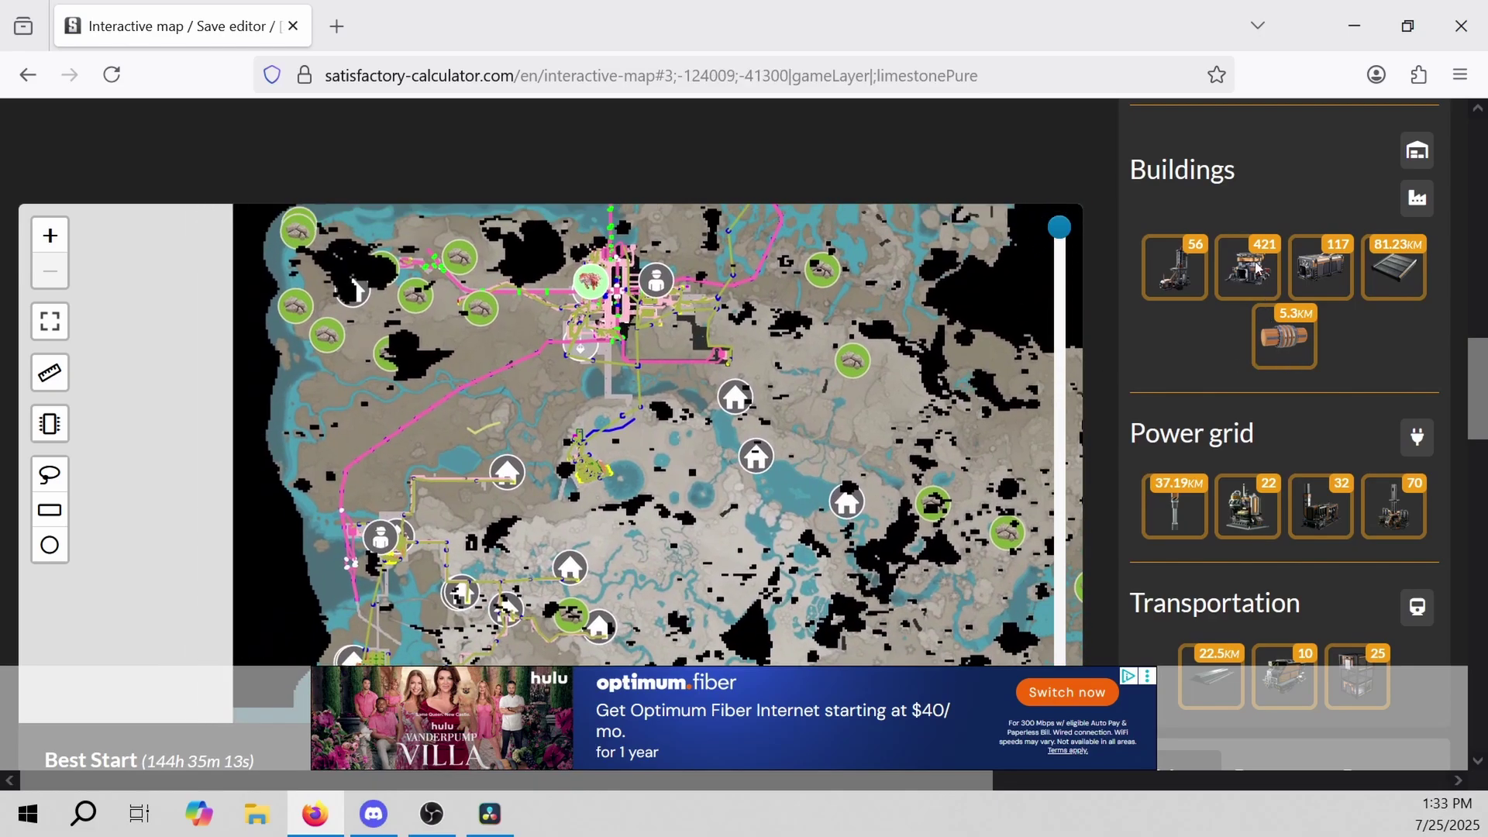
Scroll the sidebar down to the map layer options
scroll(1265, 241, up, 10)
scroll(1262, 245, down, 4)
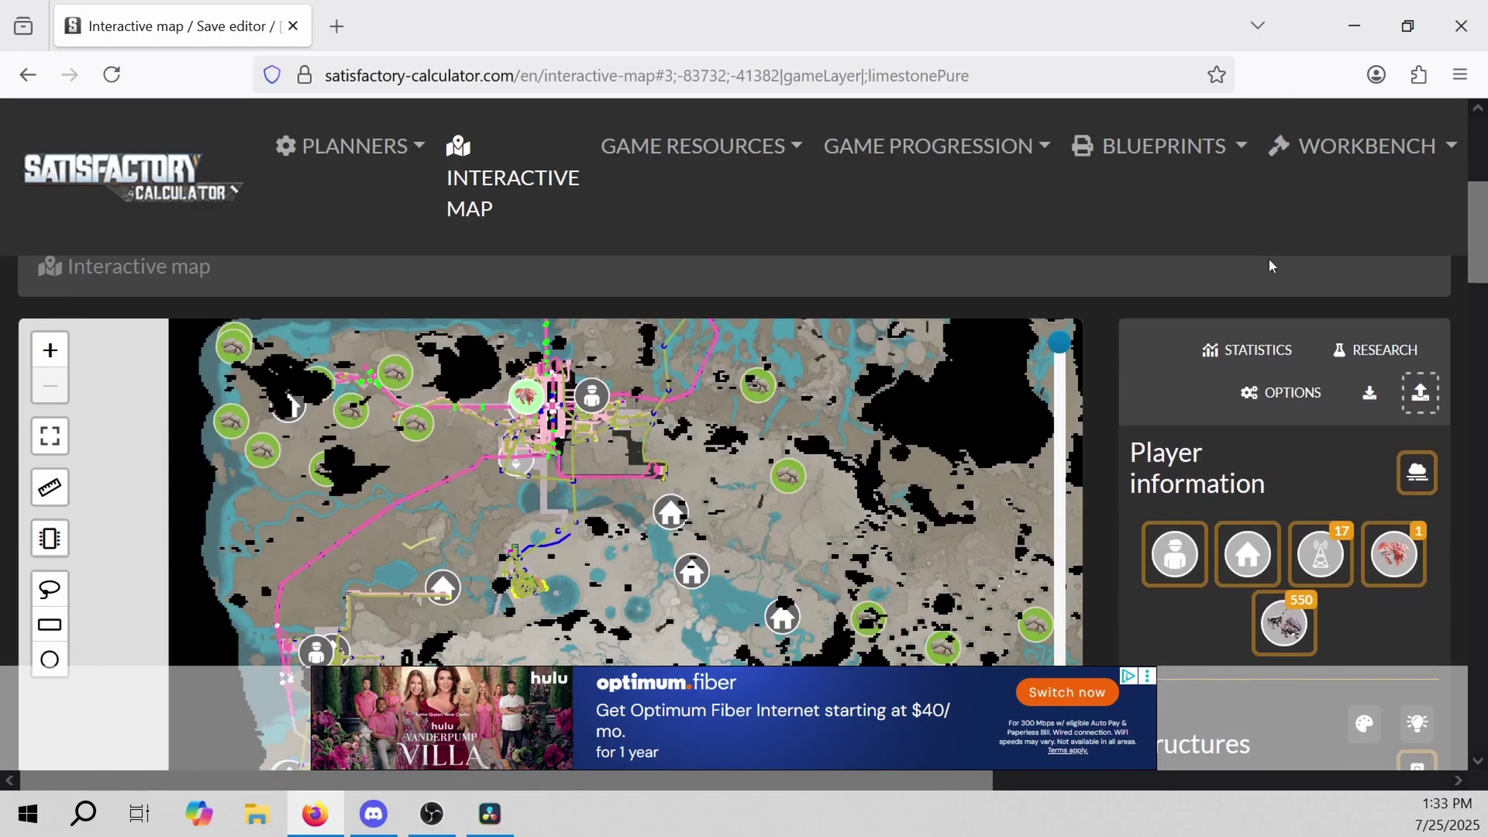
scroll(1269, 259, down, 3)
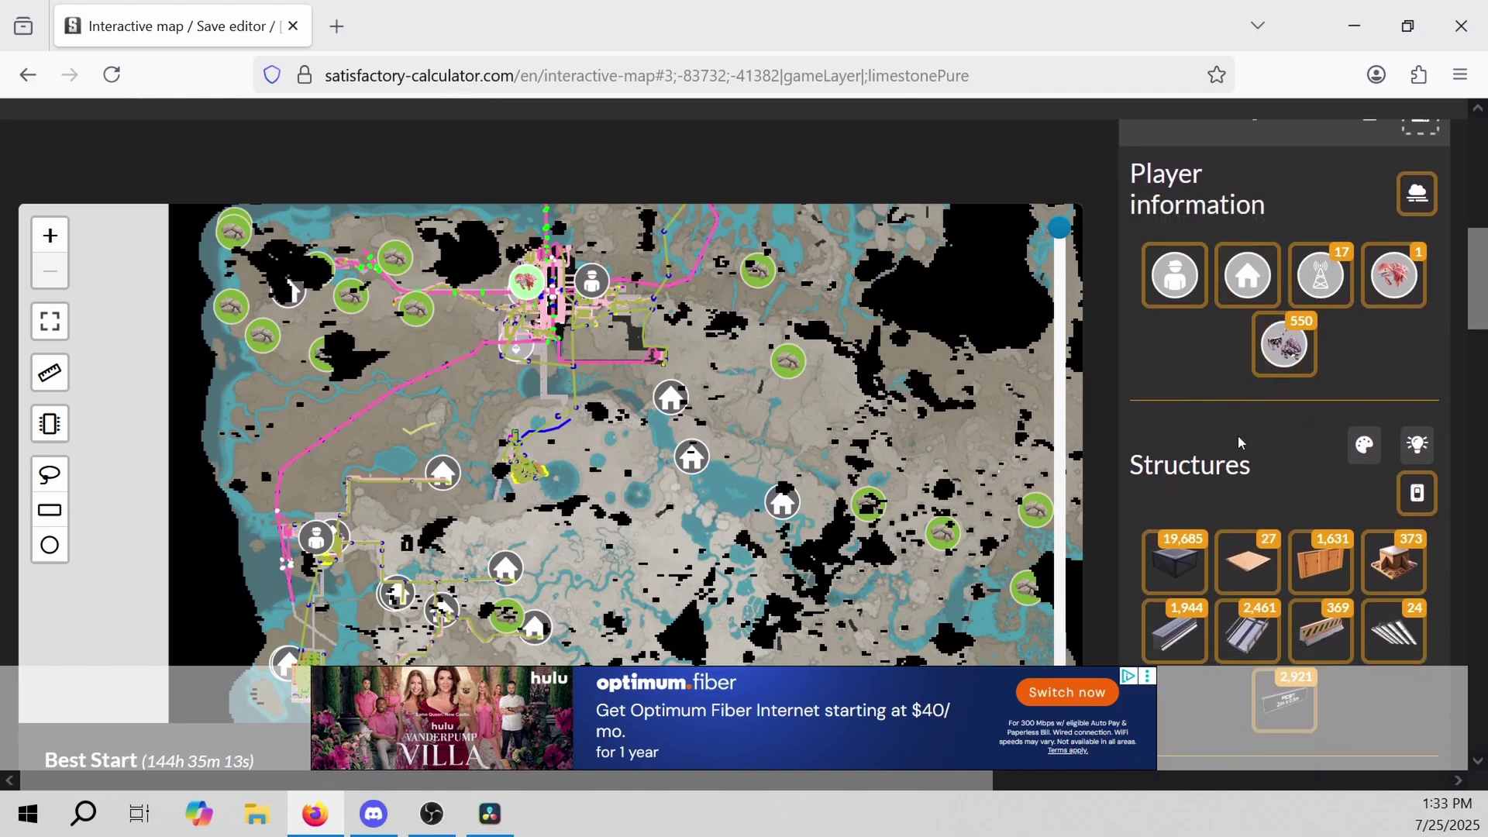
scroll(1239, 439, up, 3)
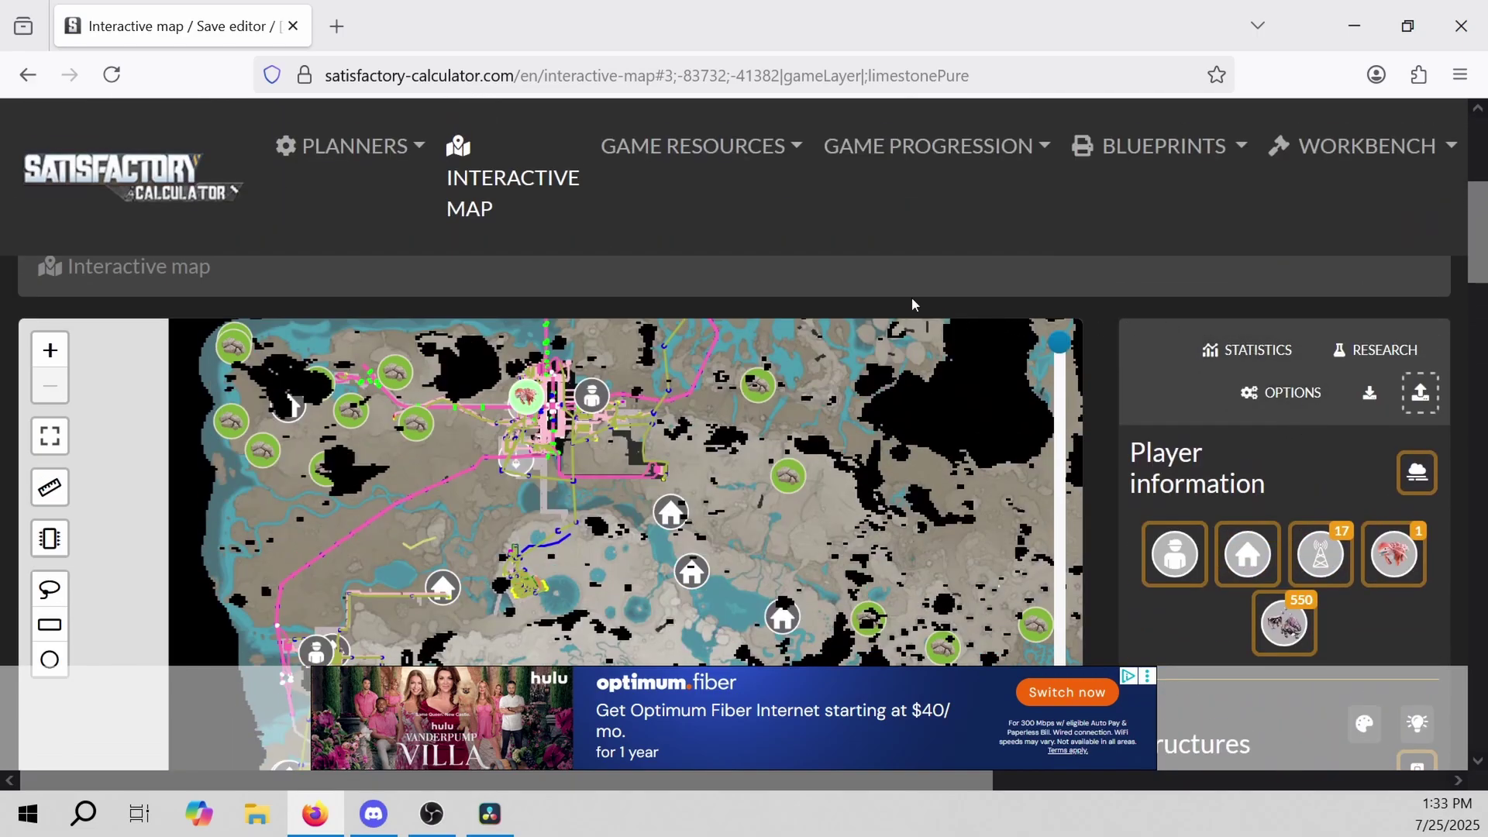
scroll(1246, 373, down, 6)
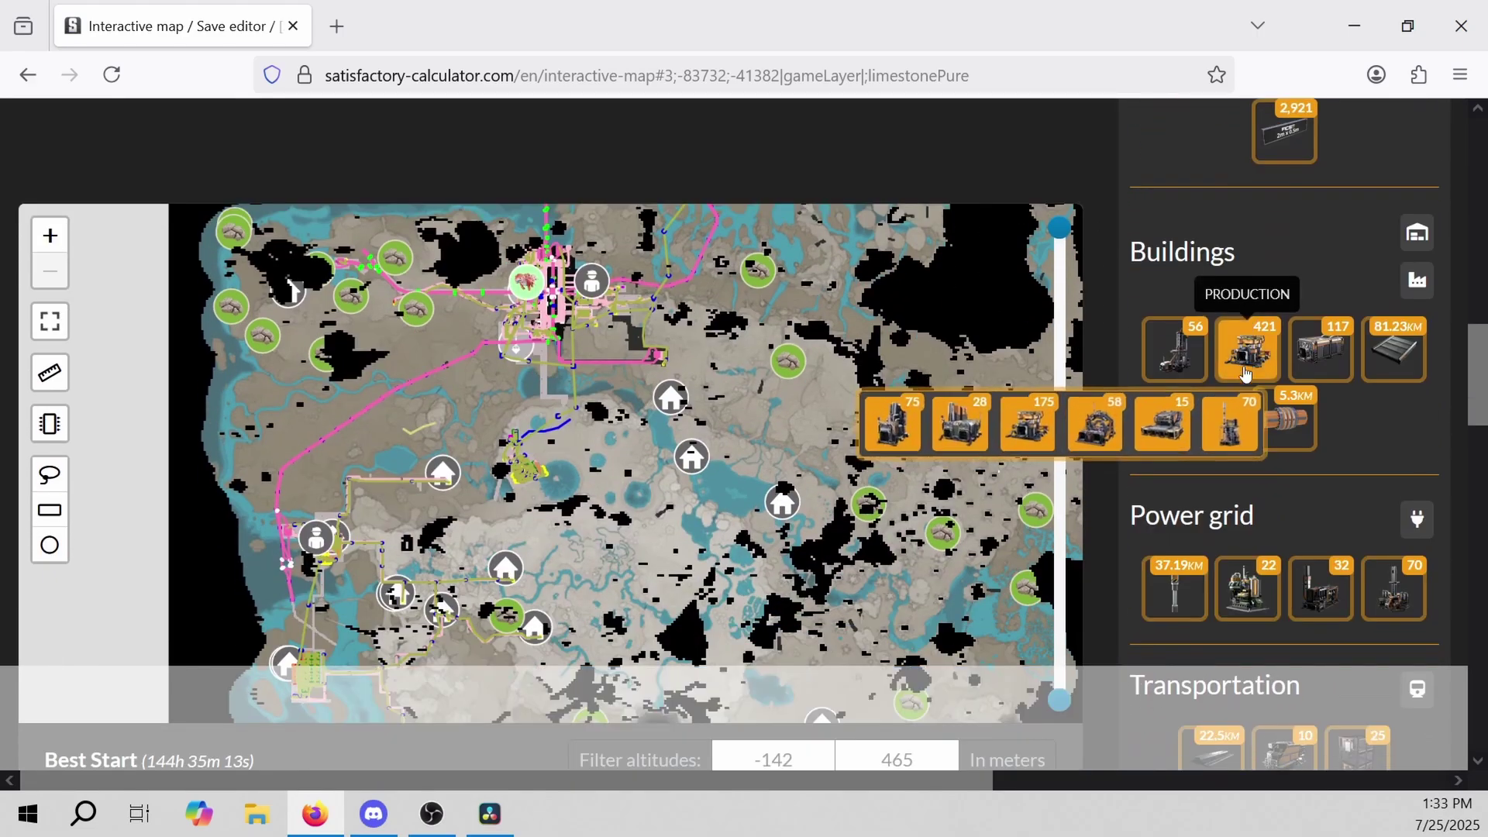
scroll(1246, 372, down, 12)
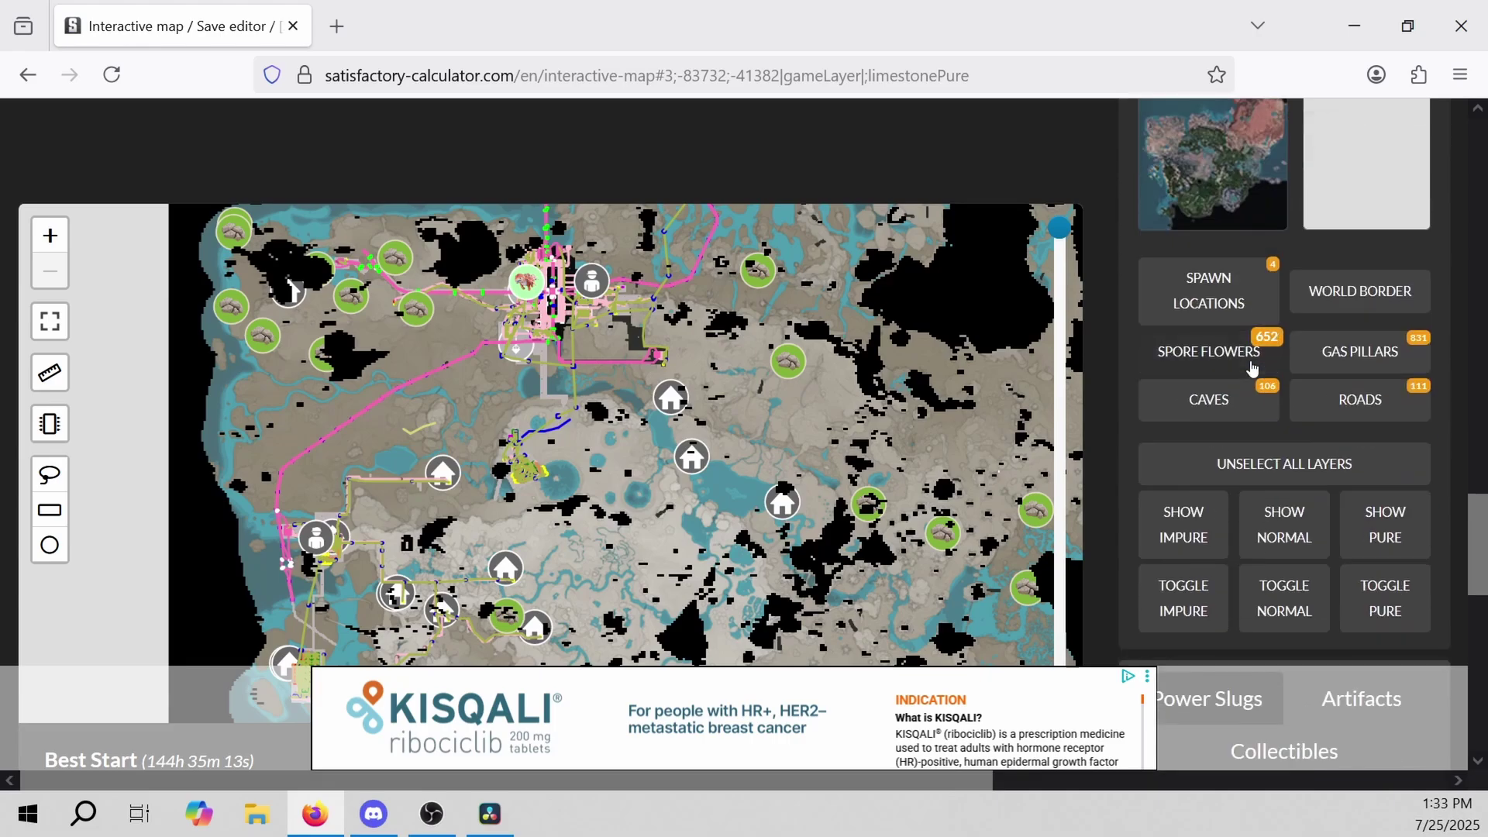
scroll(1254, 368, up, 6)
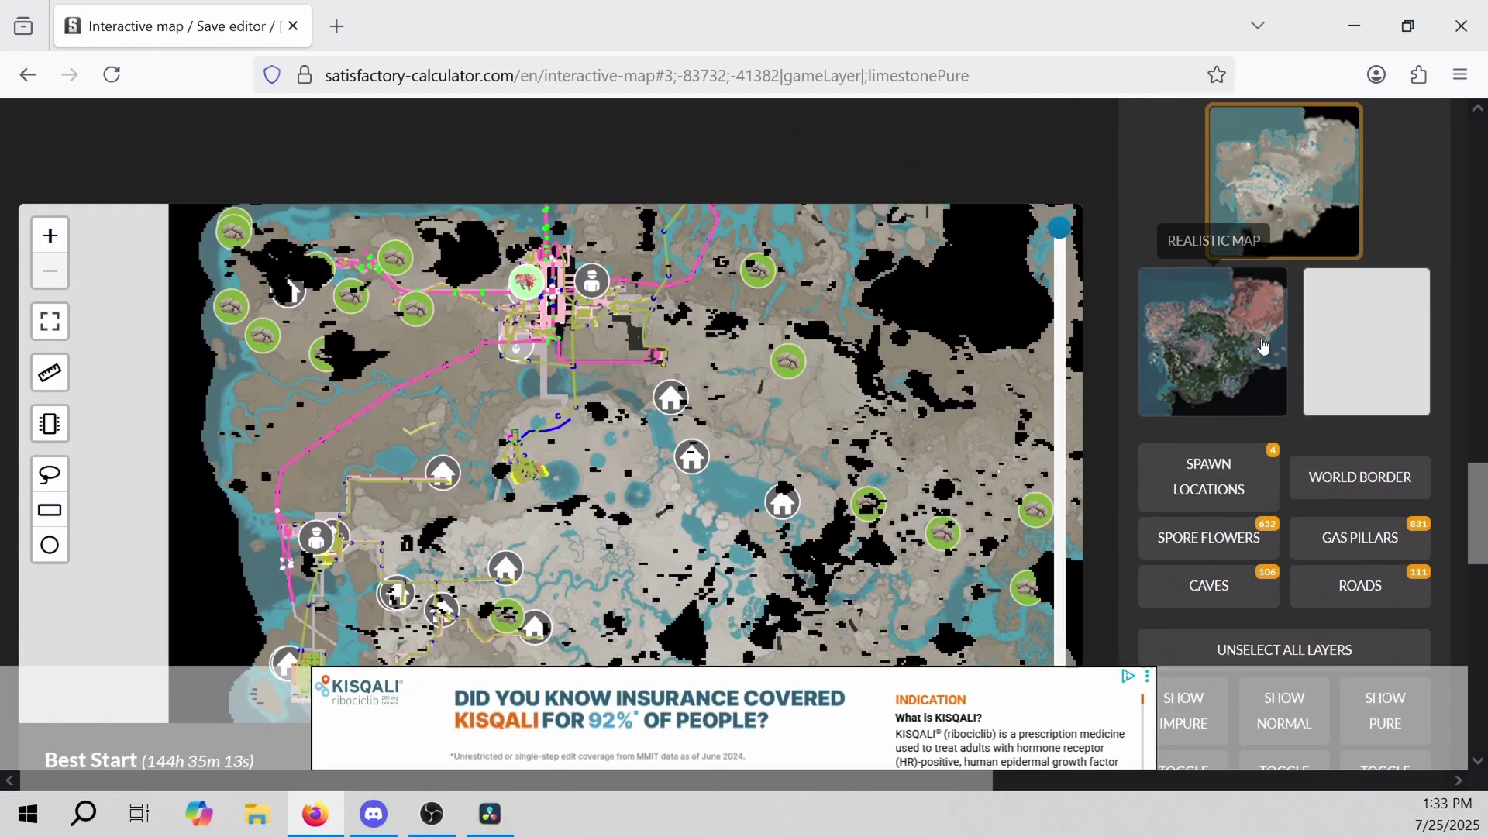
Unselect all resource node layers so the limestone markers disappear, then shift the map view
scroll(1286, 451, down, 3)
click(1285, 370)
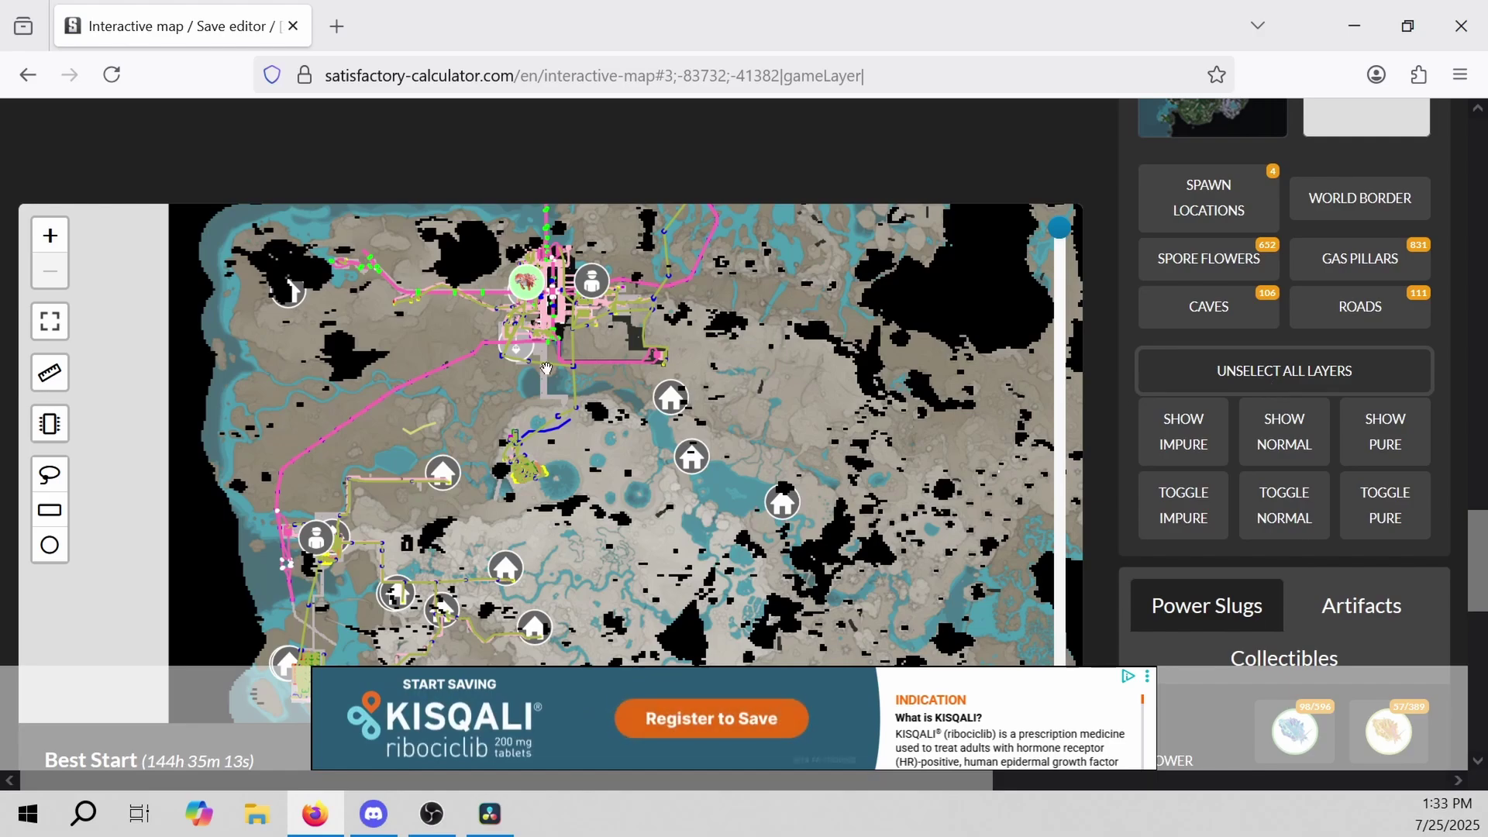
drag(581, 286, 749, 399)
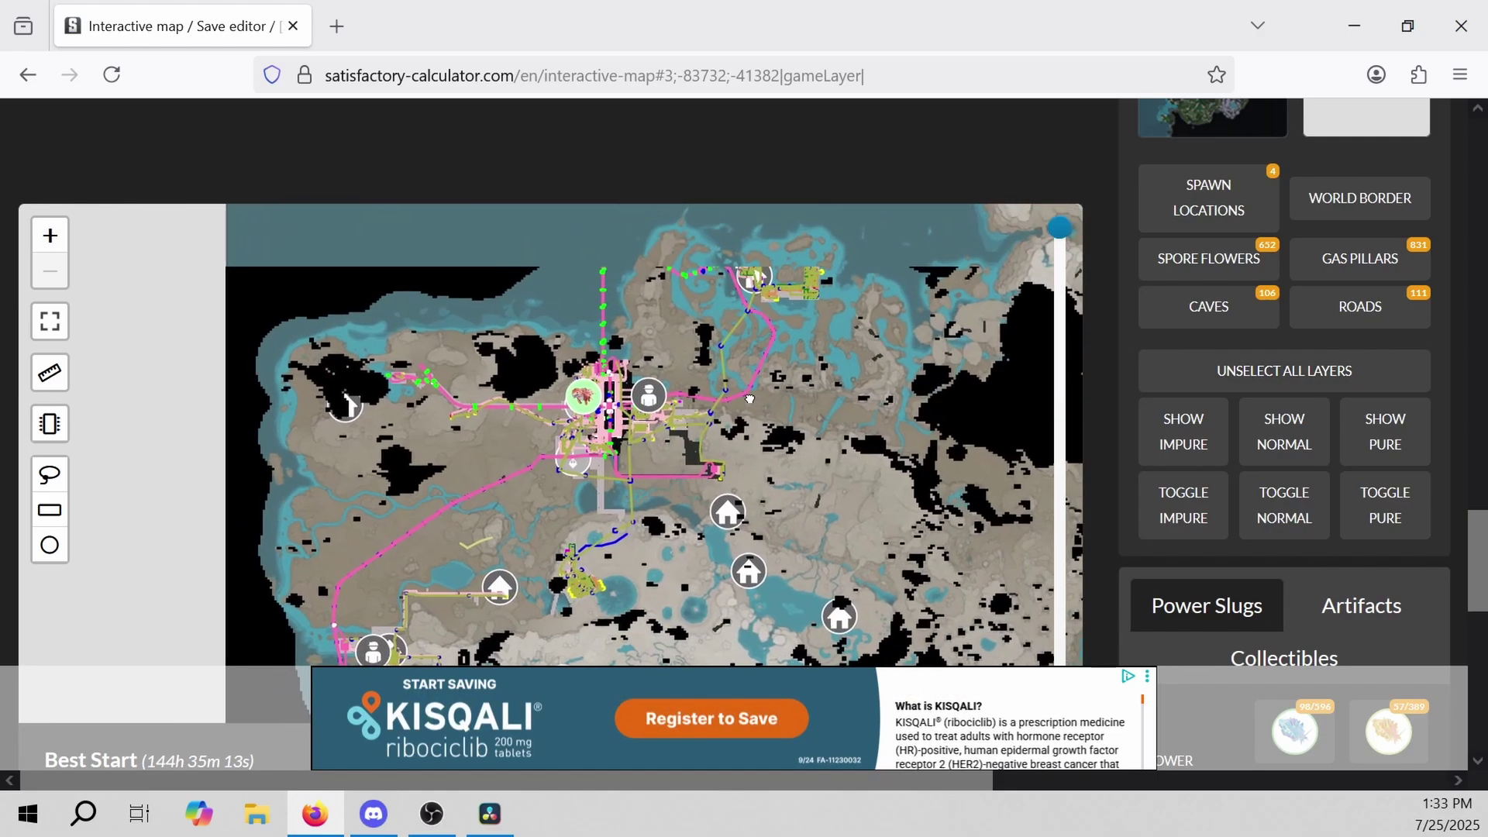
drag(767, 283, 713, 283)
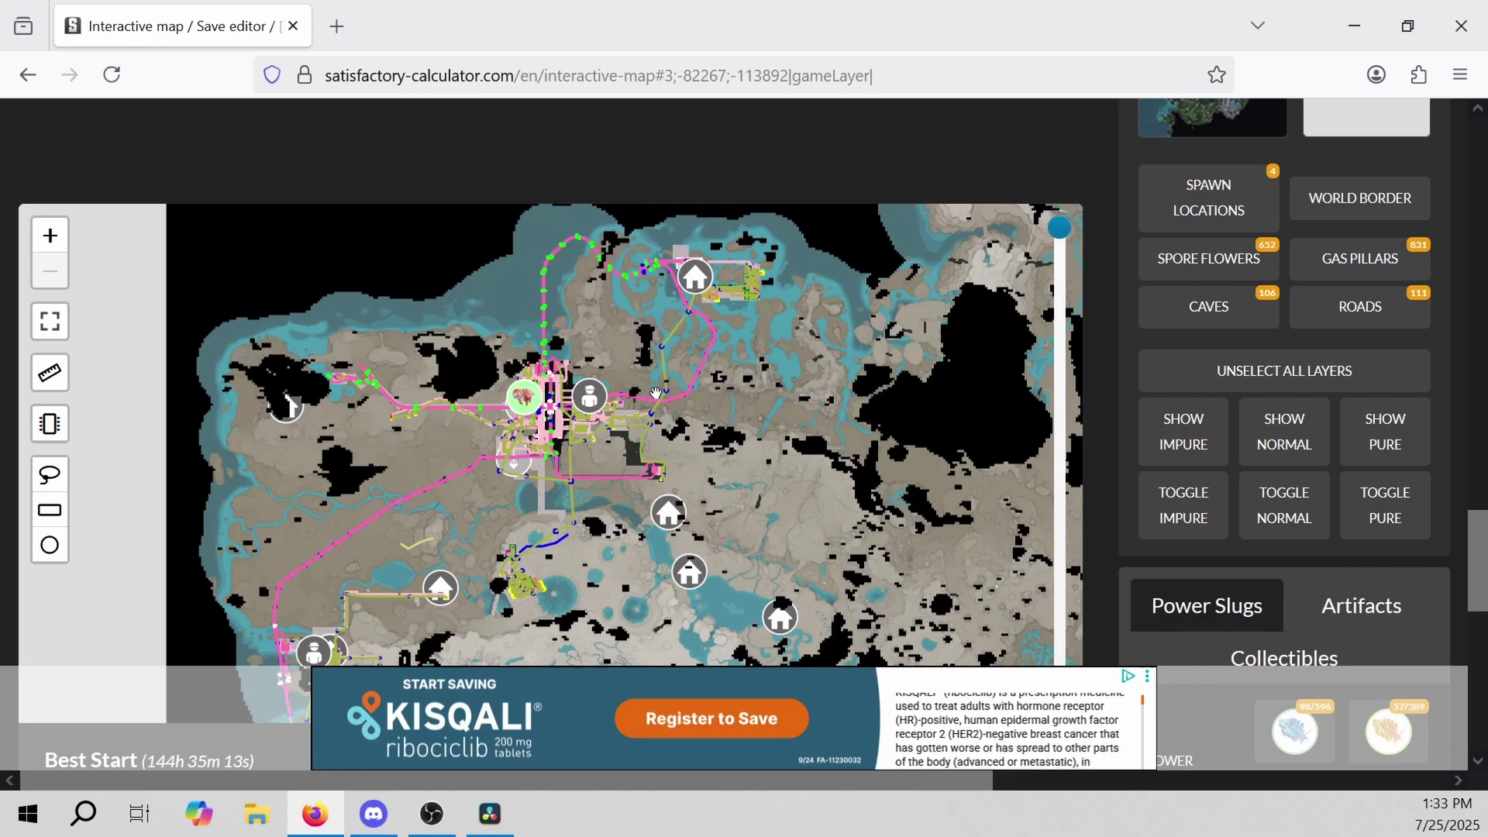
mouse_move(674, 533)
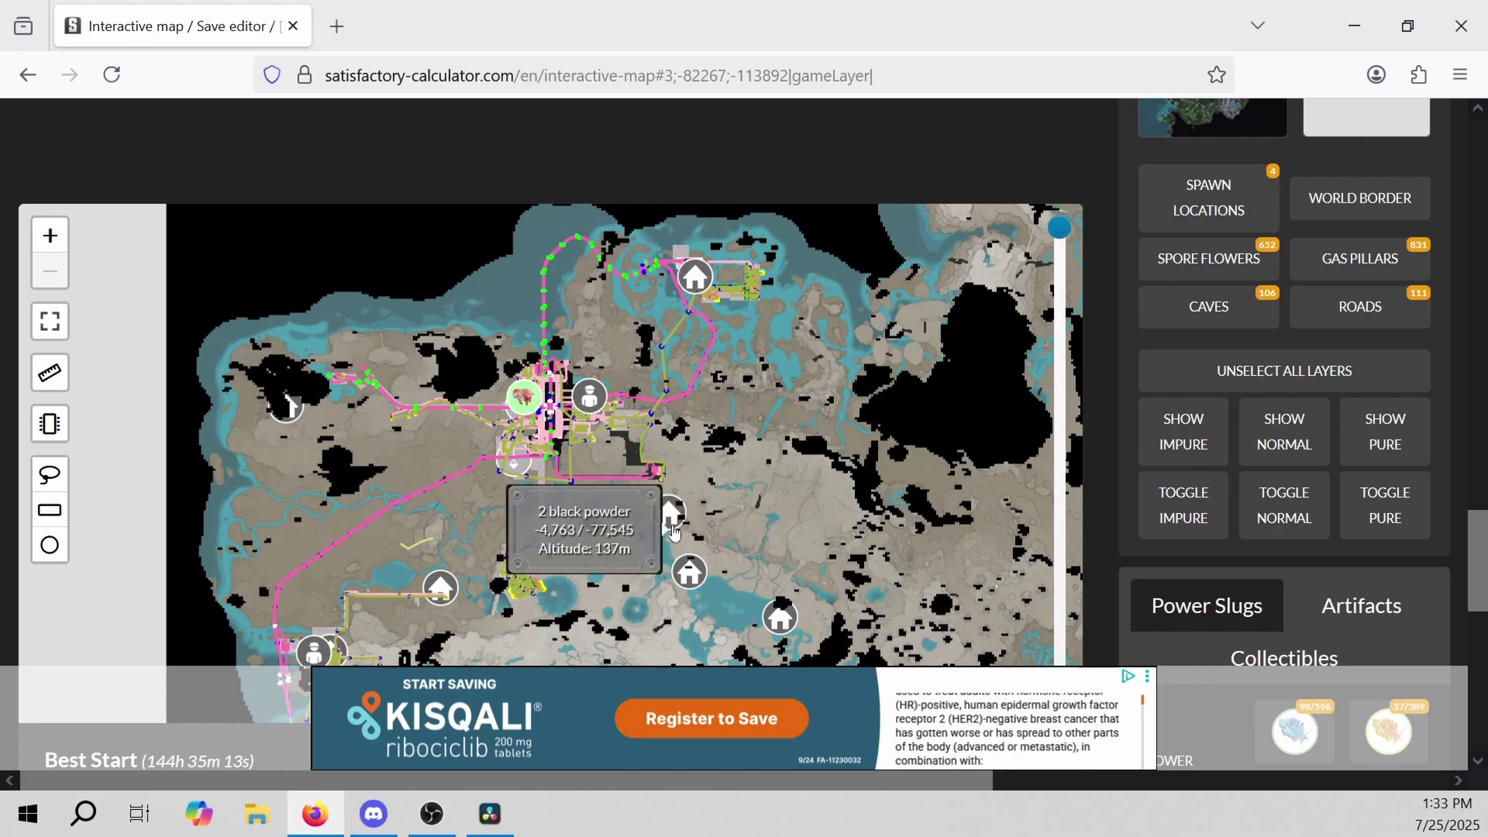
mouse_move(682, 593)
Pan across the southern terrain, view a player marker's info card, and return to the base
drag(773, 489, 454, 284)
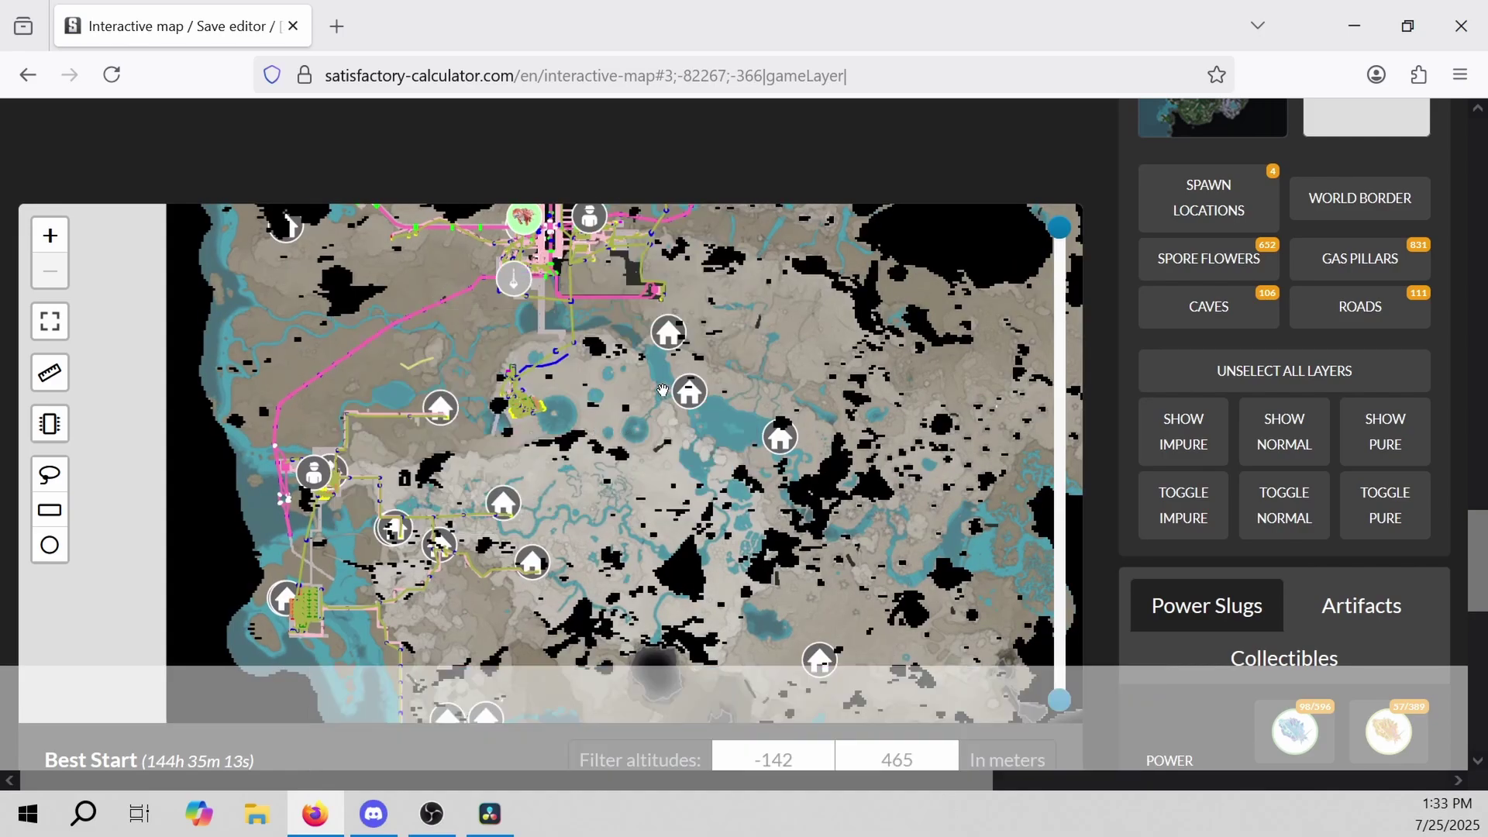
drag(662, 396, 650, 578)
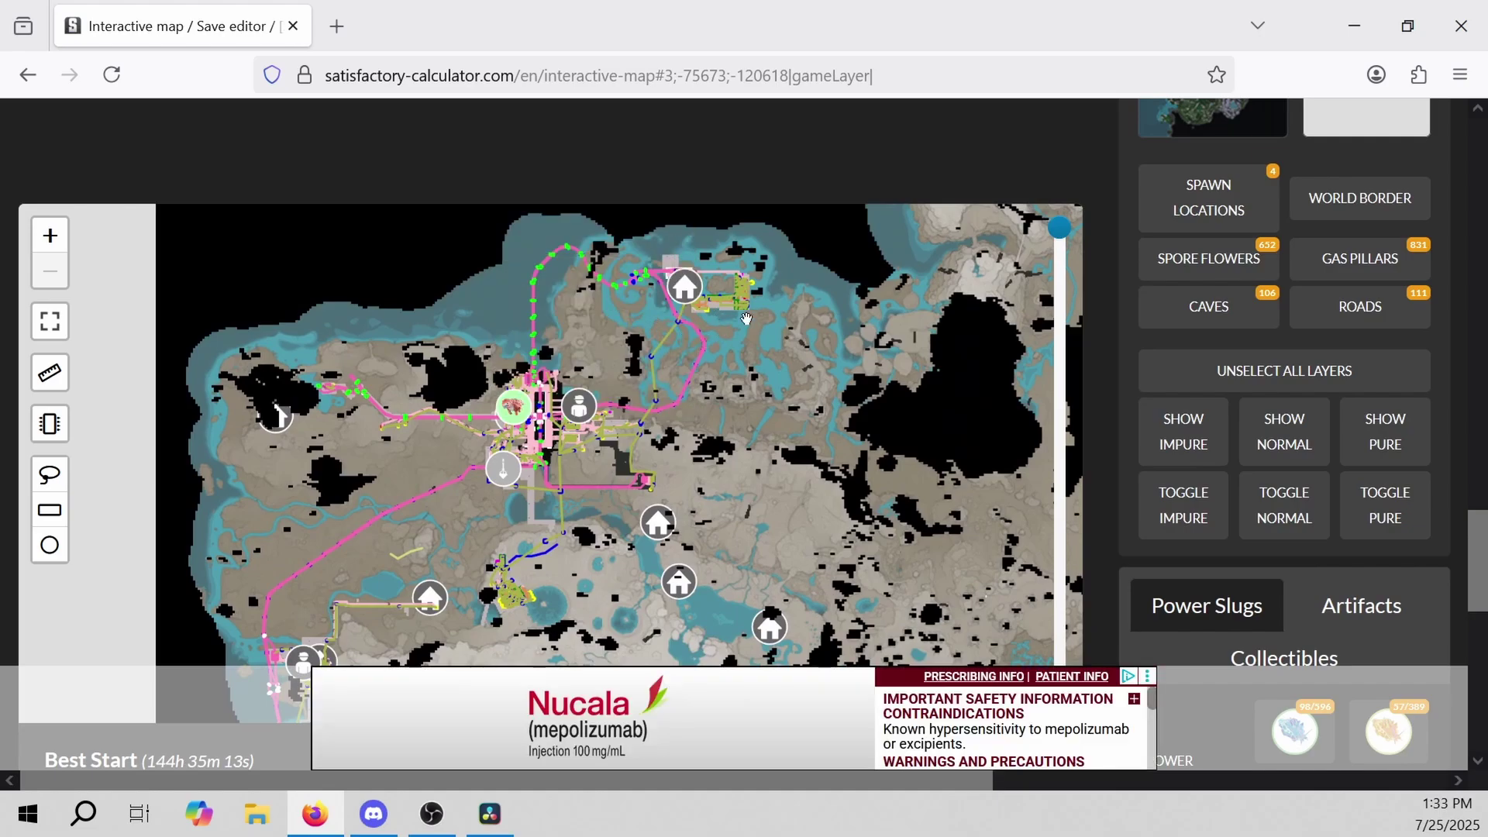
drag(733, 453, 743, 253)
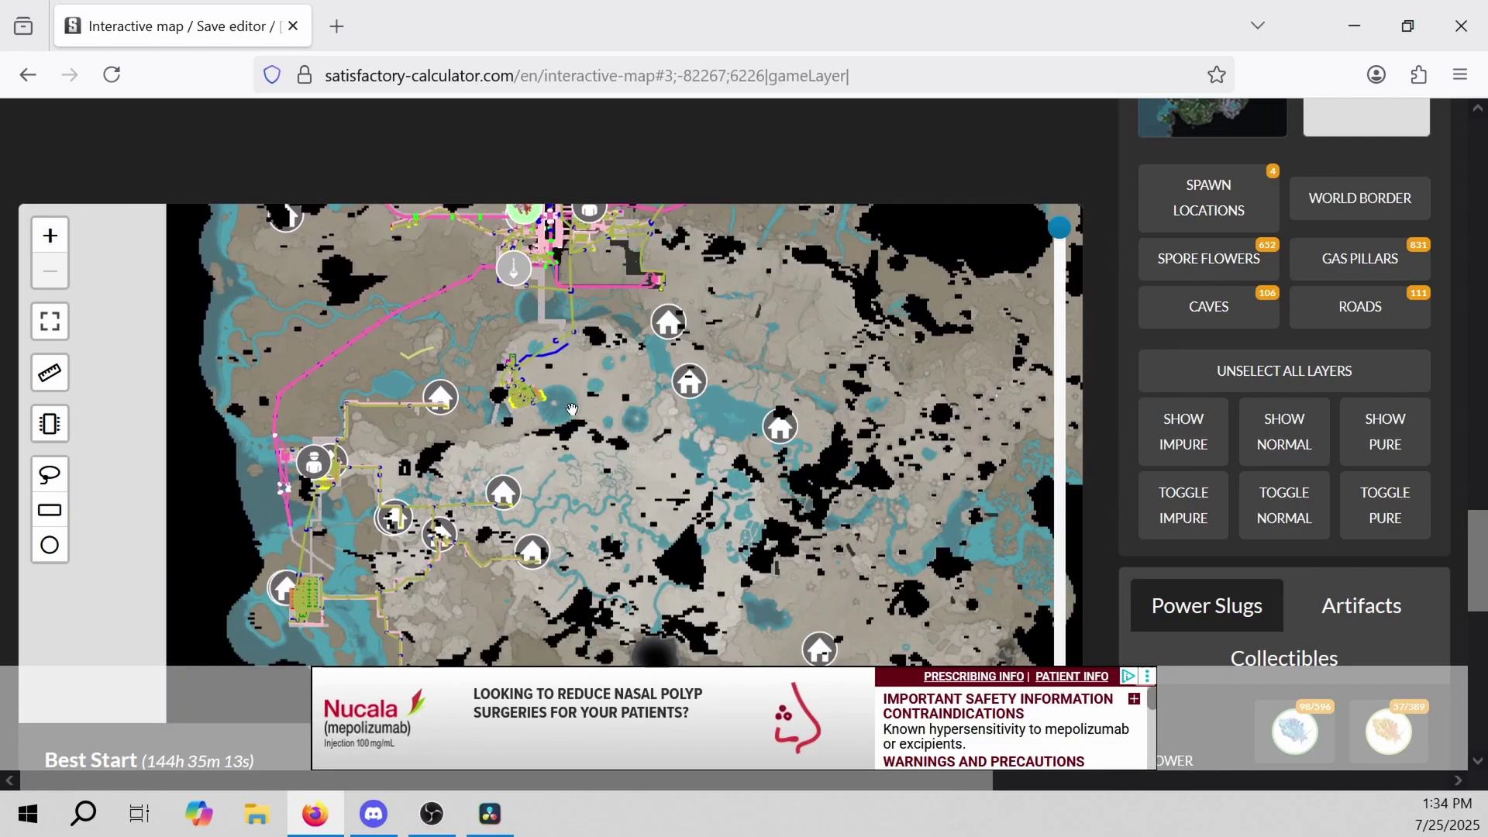
mouse_move(589, 500)
mouse_down()
mouse_move(687, 369)
mouse_move(598, 363)
mouse_up()
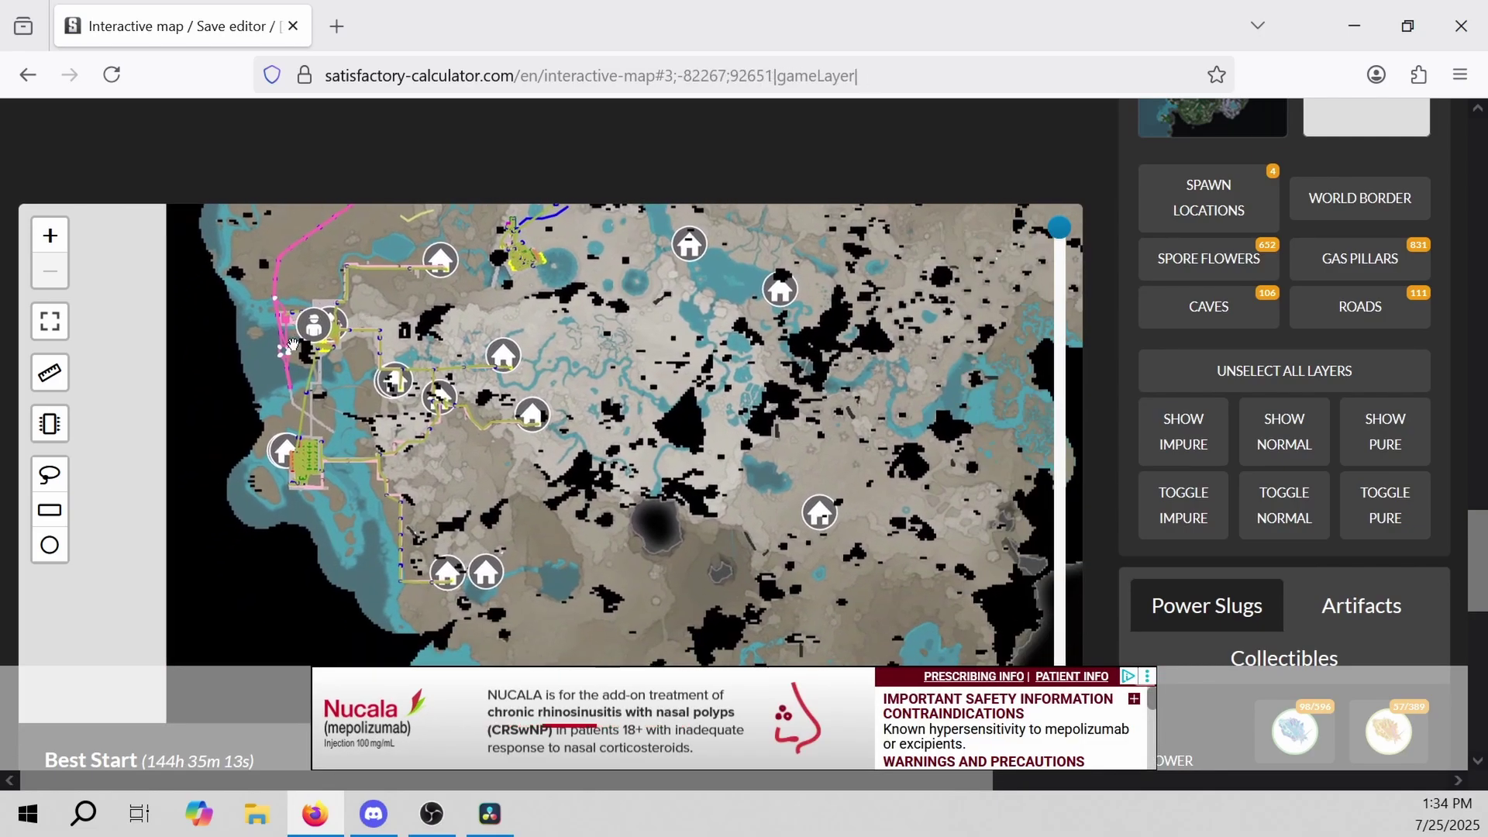
click(316, 343)
mouse_move(317, 480)
drag(668, 335, 682, 612)
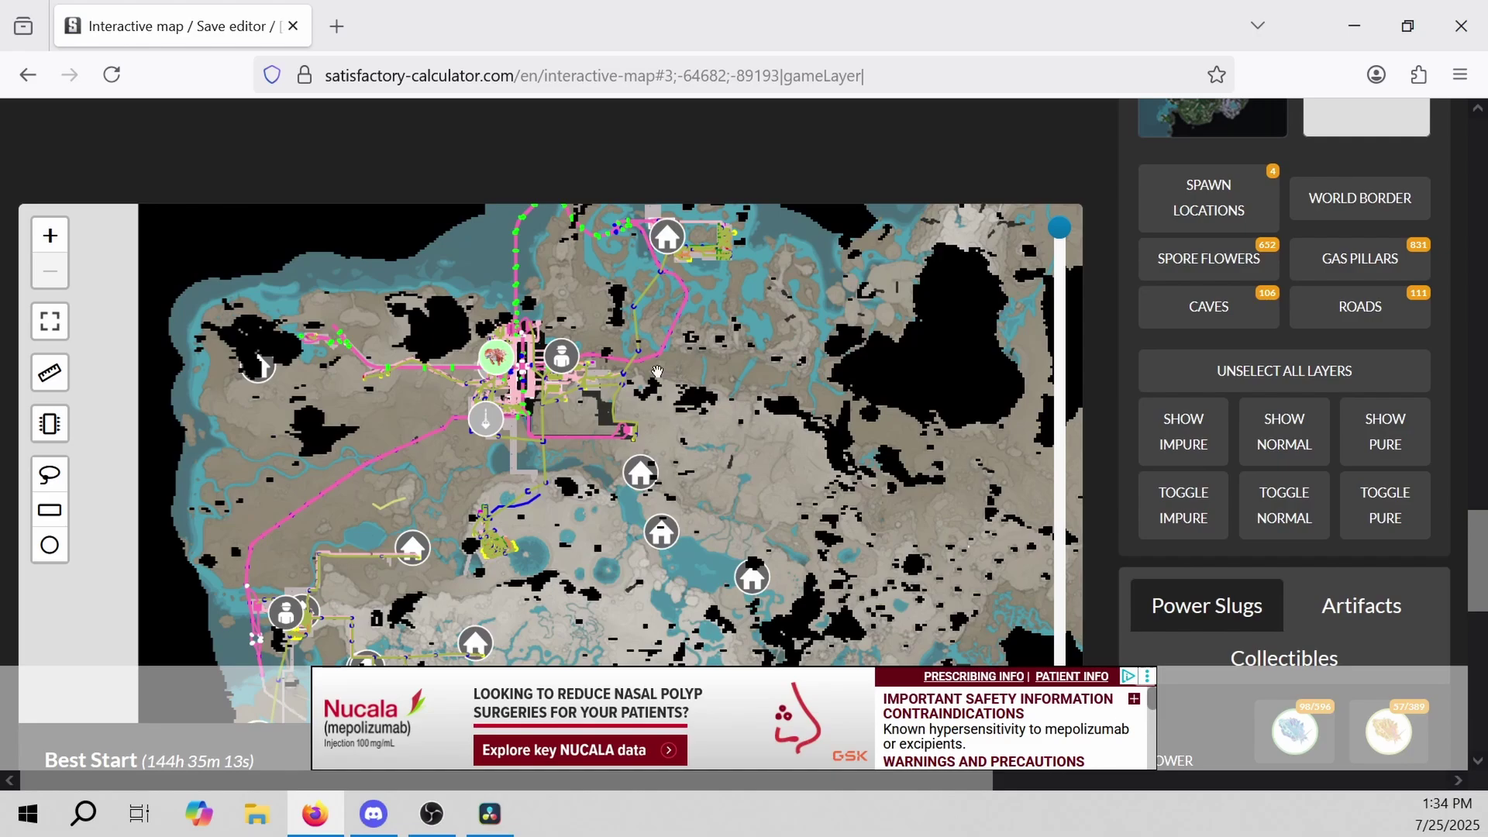
Zoom into the main base and inspect a Conveyor Belt Mk.4 and a Power Pole Mk.1 on Power Grid #7
scroll(565, 373, up, 1)
mouse_move(565, 374)
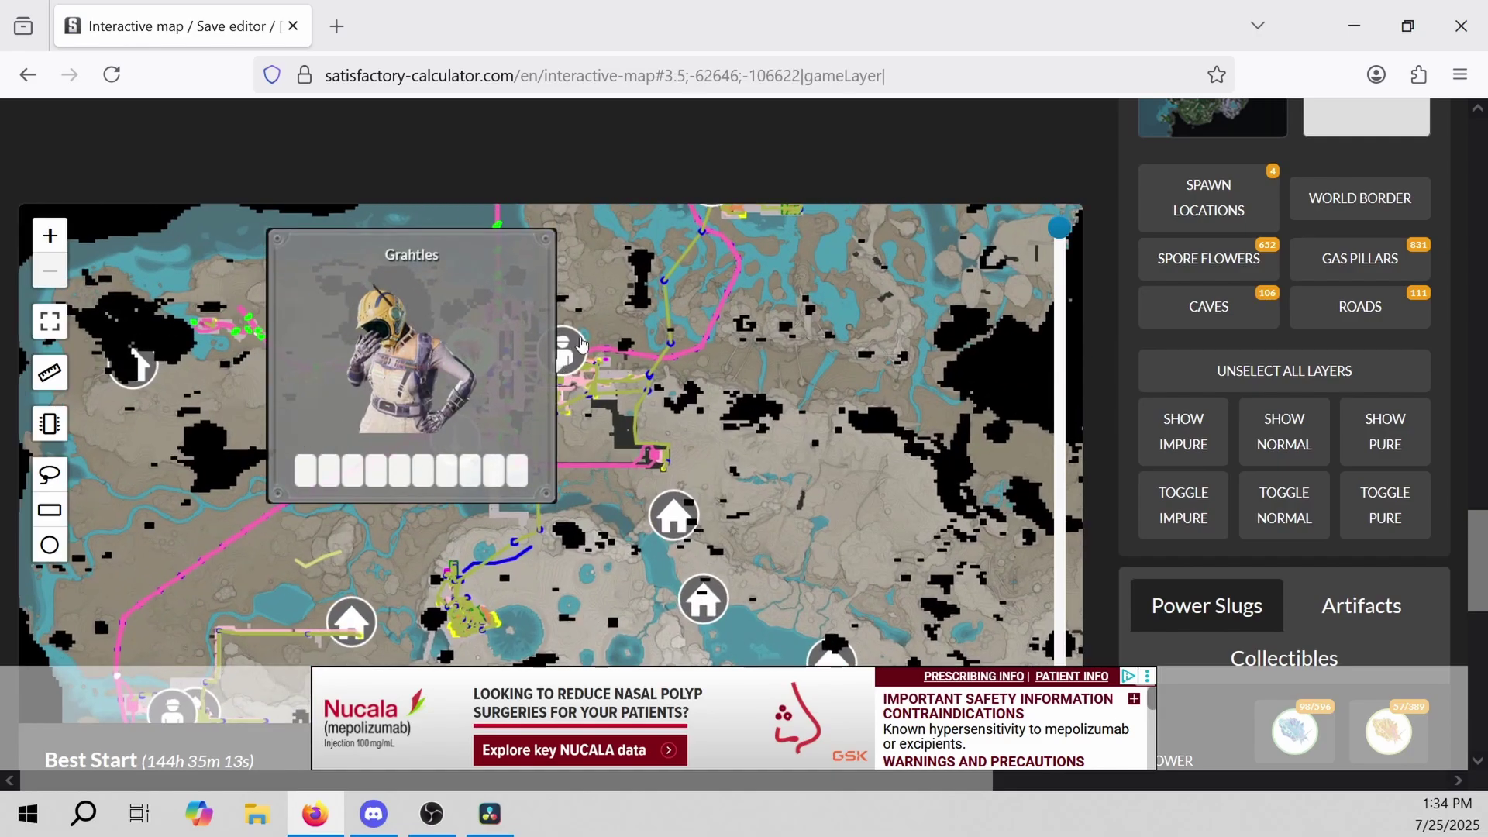
scroll(582, 345, up, 1)
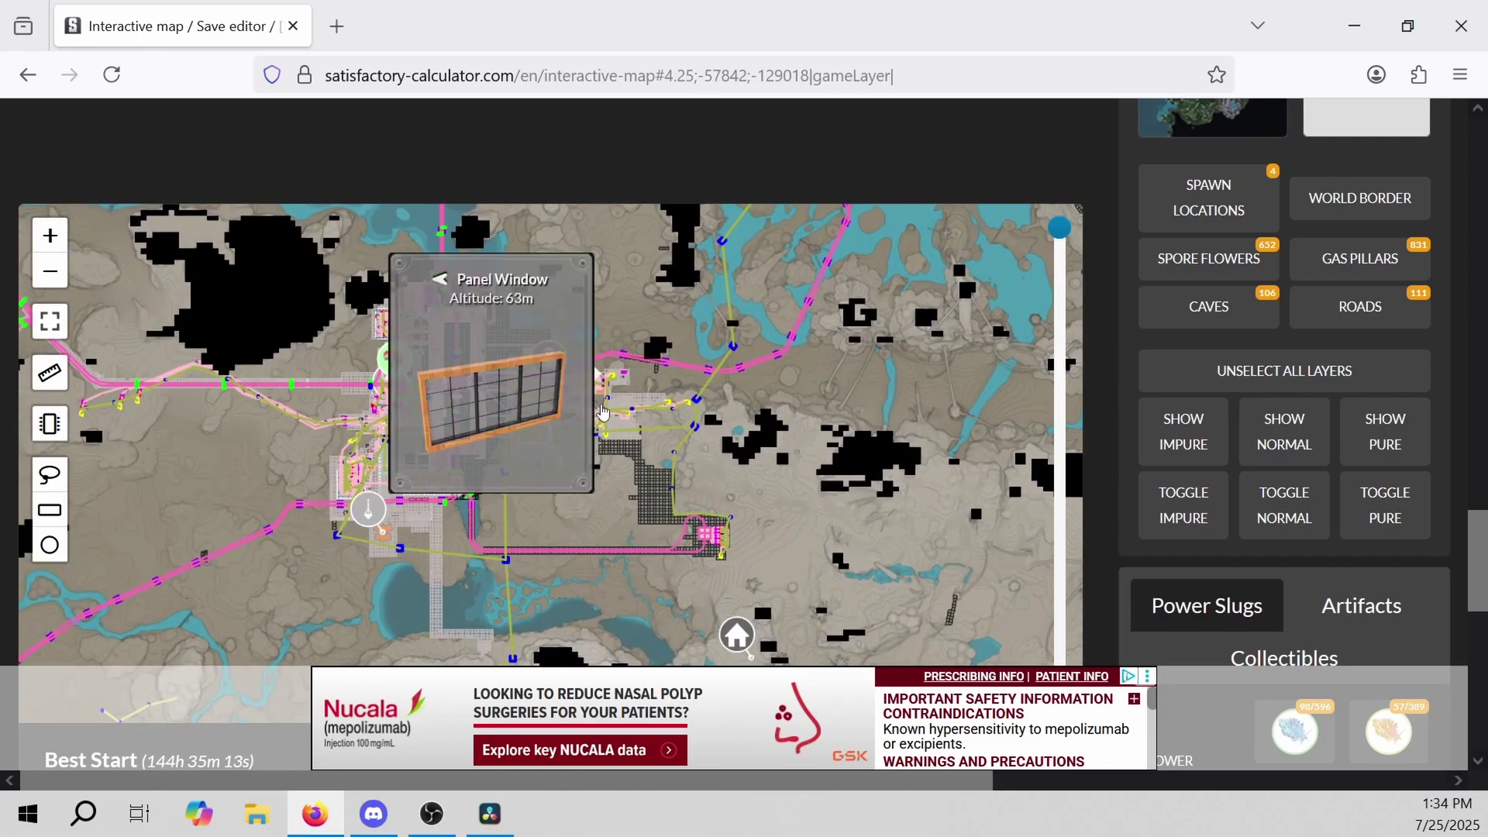
mouse_move(607, 426)
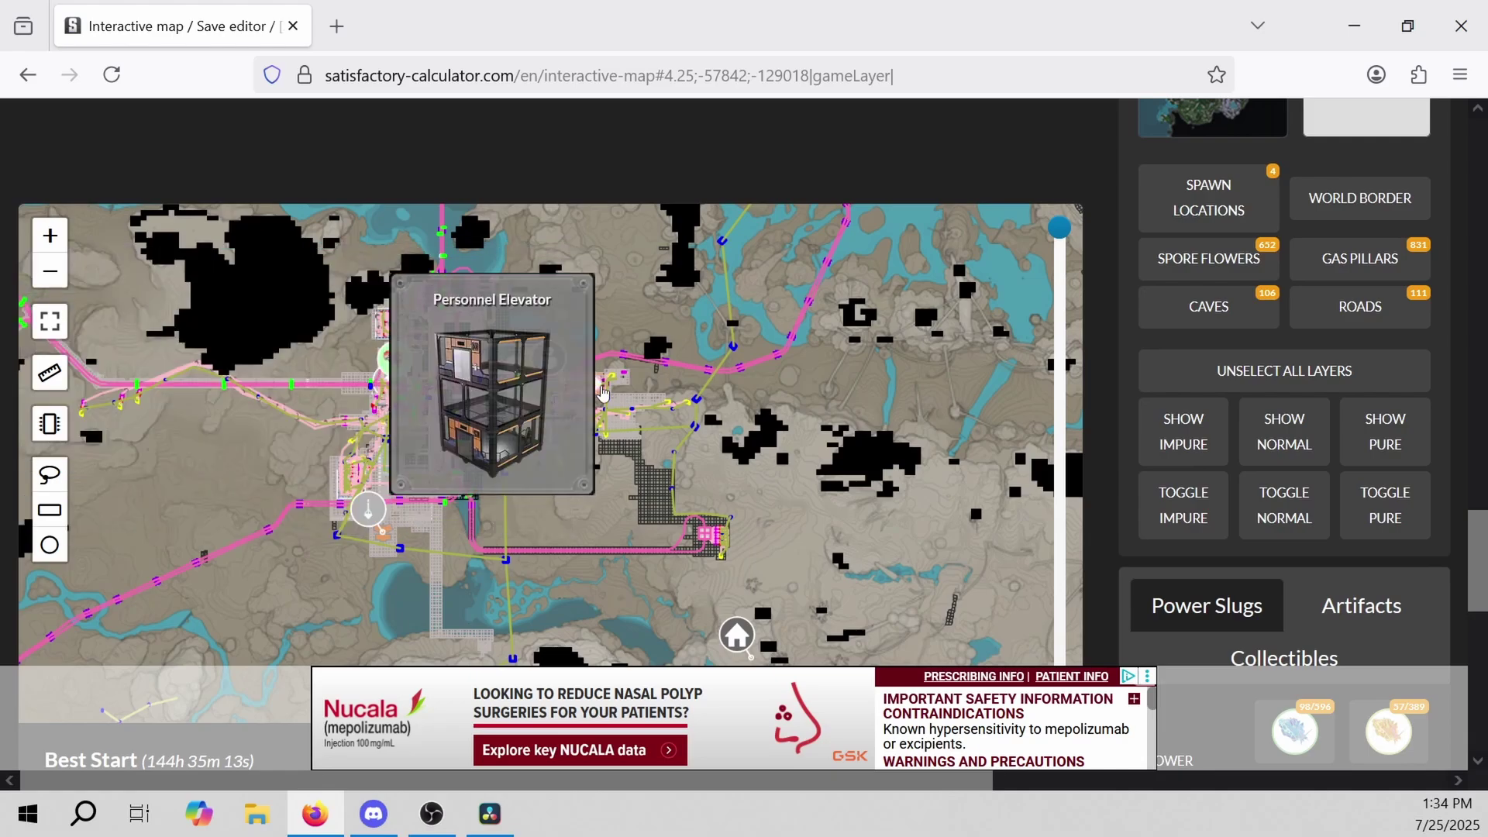
mouse_move(485, 359)
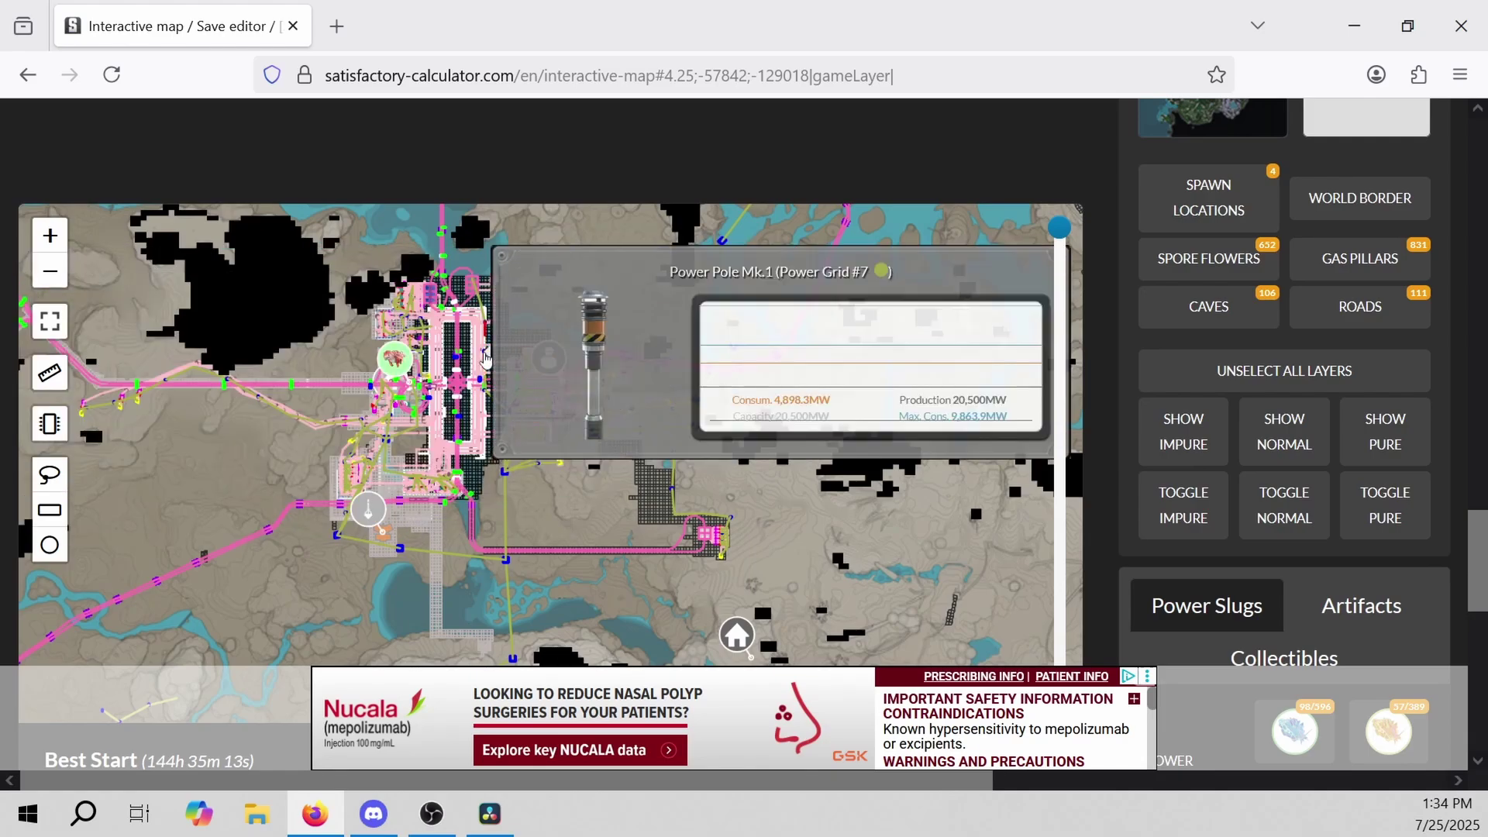